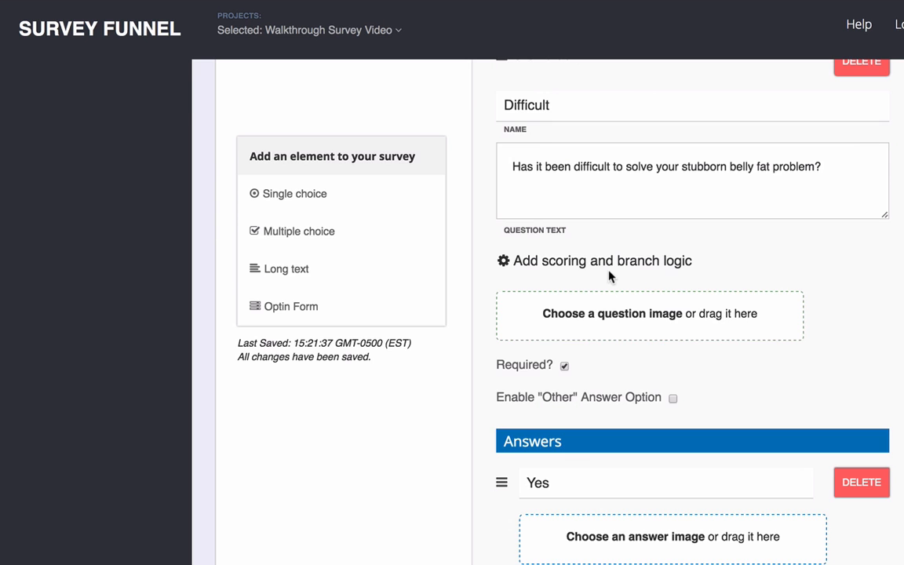
# Review the scoring and branch logic set for the Yes and No answers of the Difficult question
pyautogui.scroll(10, 609, 274)
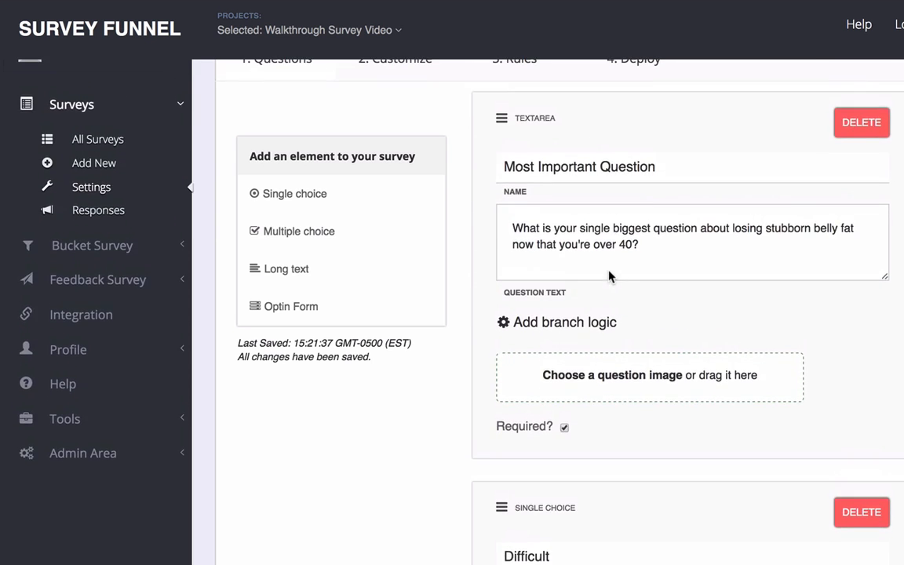
pyautogui.scroll(-9, 609, 274)
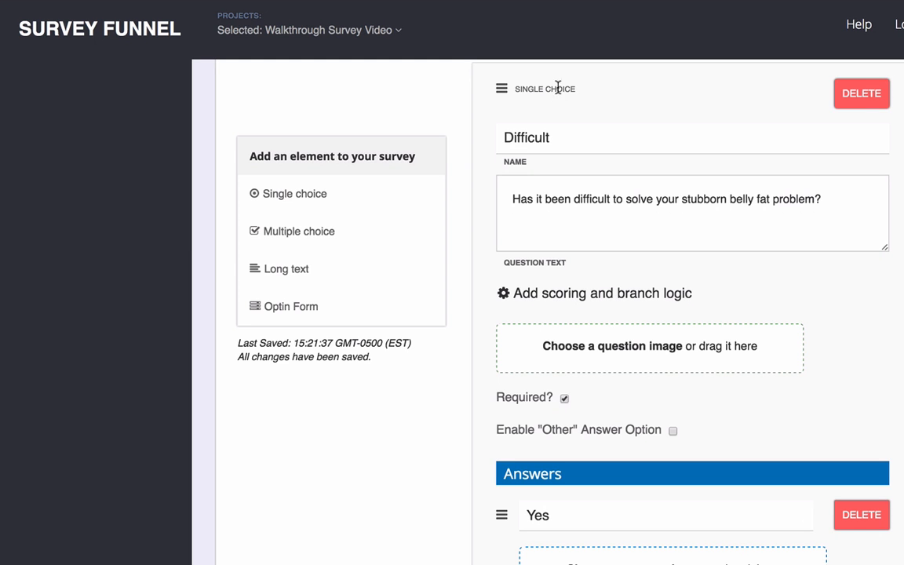
pyautogui.click(635, 295)
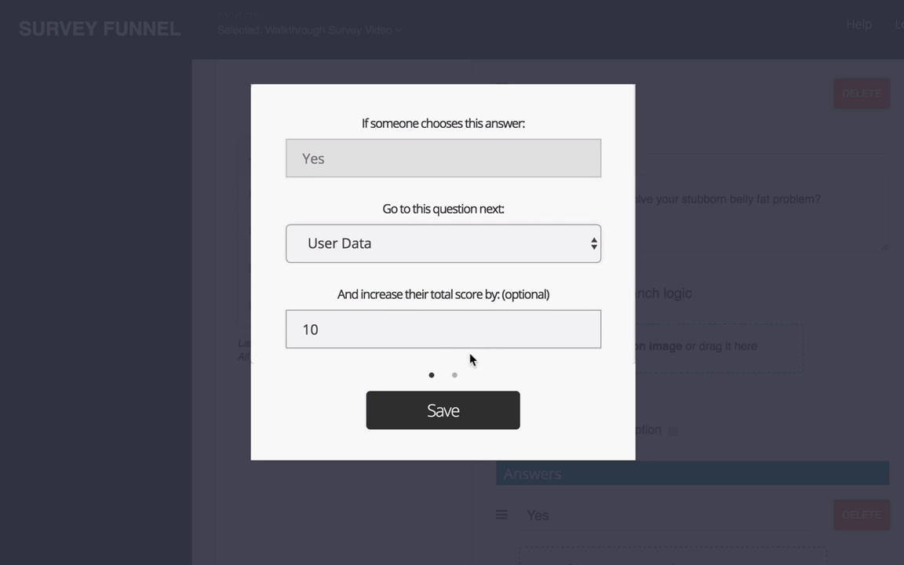
pyautogui.click(455, 376)
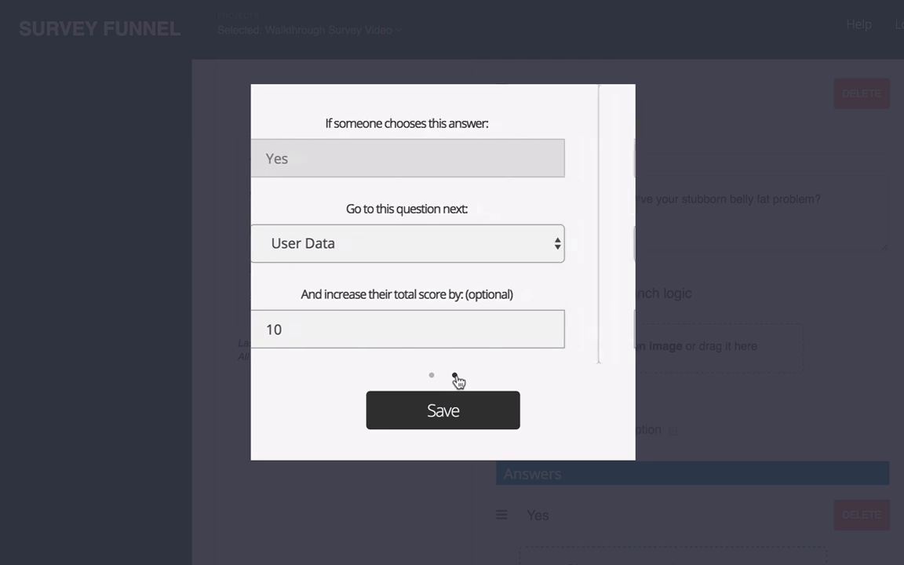
pyautogui.click(694, 421)
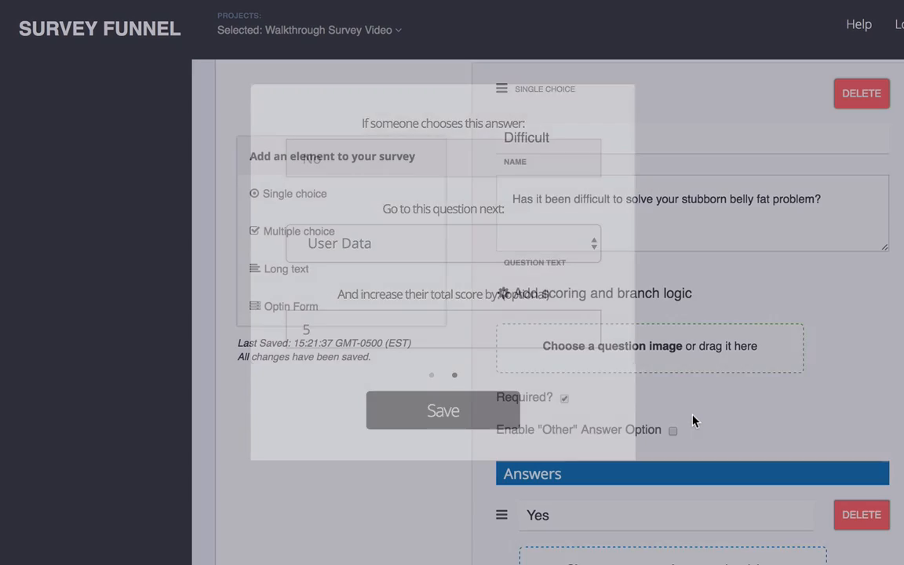
# Review the scoring and branch logic for each answer of the "Go to the gym 2x per wk" question
pyautogui.scroll(-3, 694, 422)
pyautogui.scroll(-8, 694, 421)
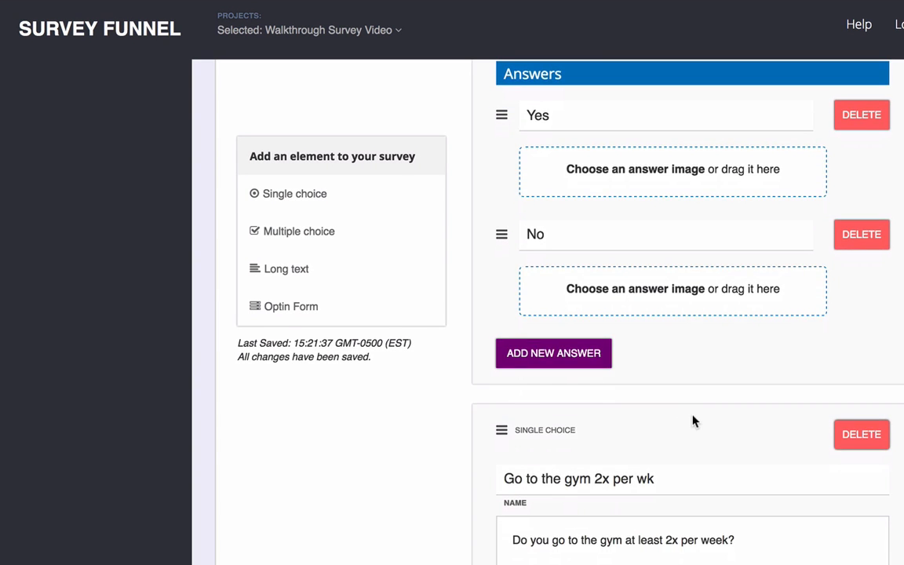
pyautogui.scroll(-4, 693, 421)
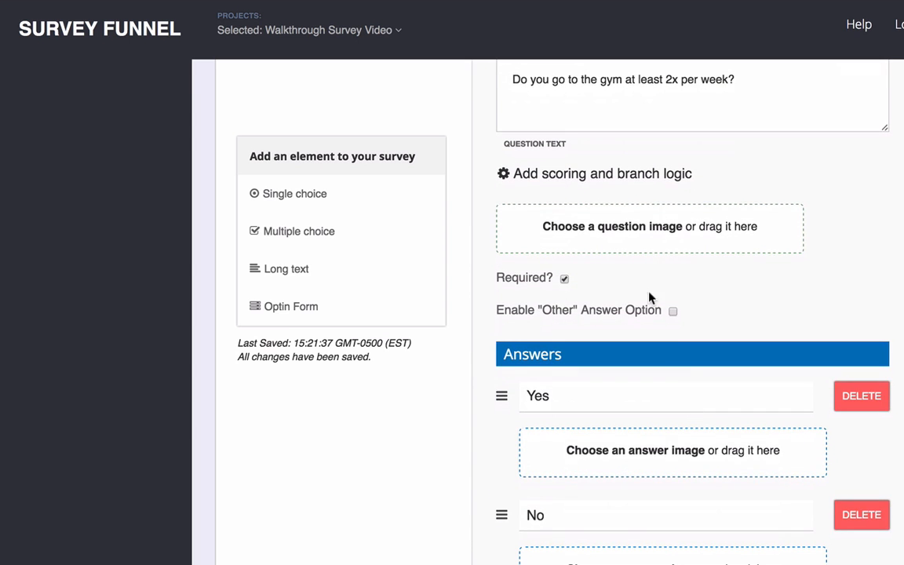
pyautogui.click(609, 181)
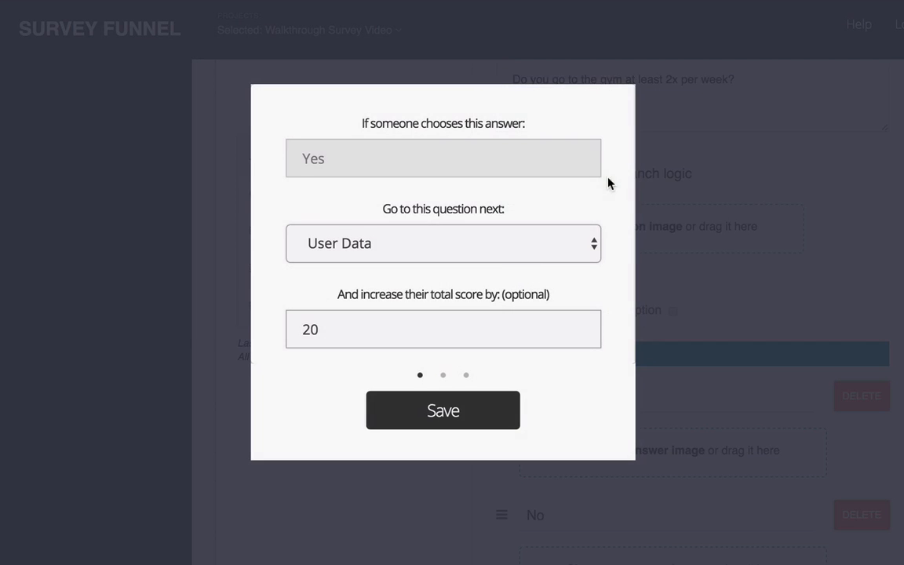
pyautogui.click(442, 376)
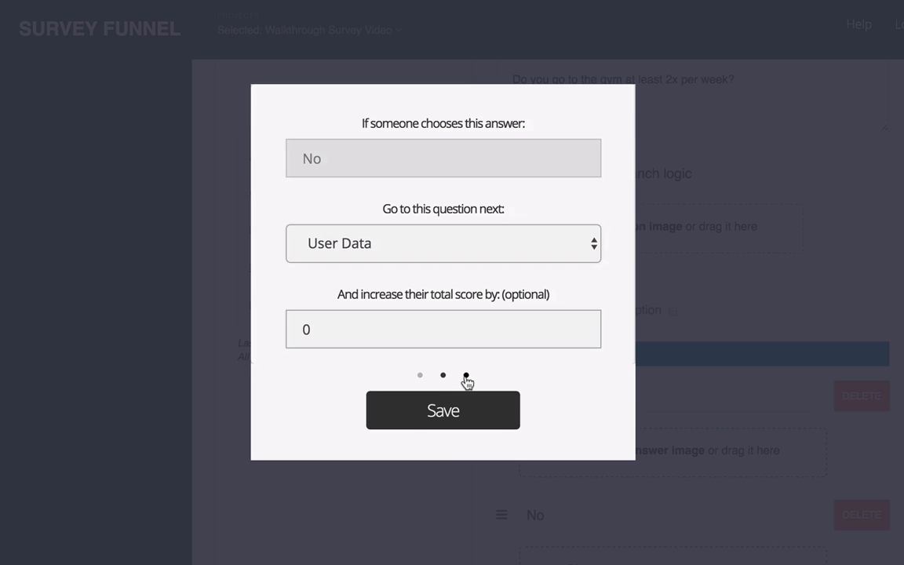
pyautogui.click(466, 376)
pyautogui.click(422, 502)
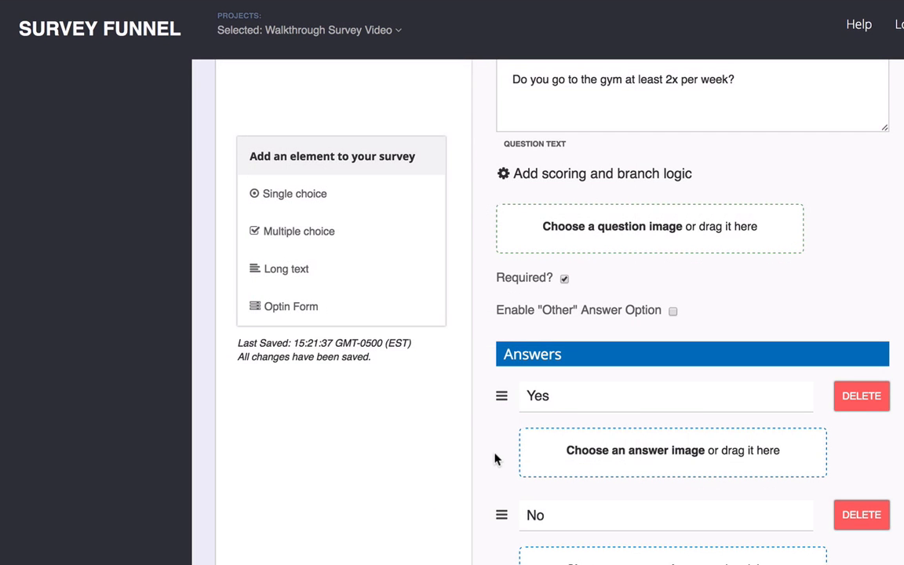
# Create the survey's first rule and start a question/answer condition for it
pyautogui.scroll(10, 670, 388)
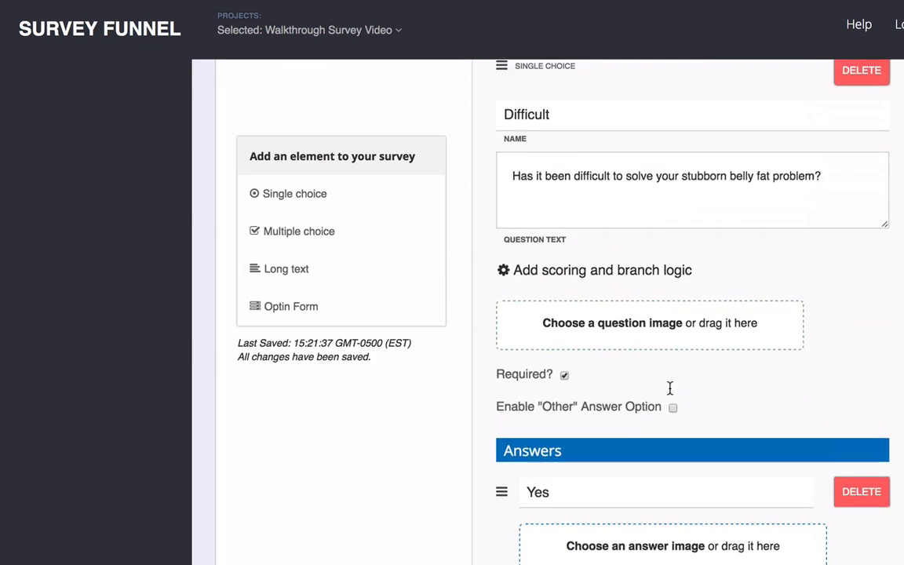
pyautogui.click(524, 109)
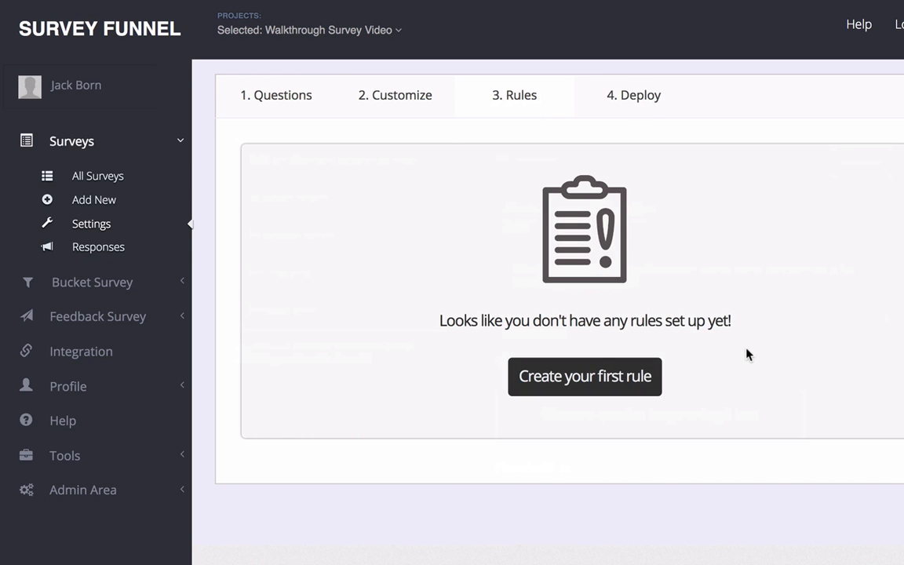
pyautogui.click(628, 383)
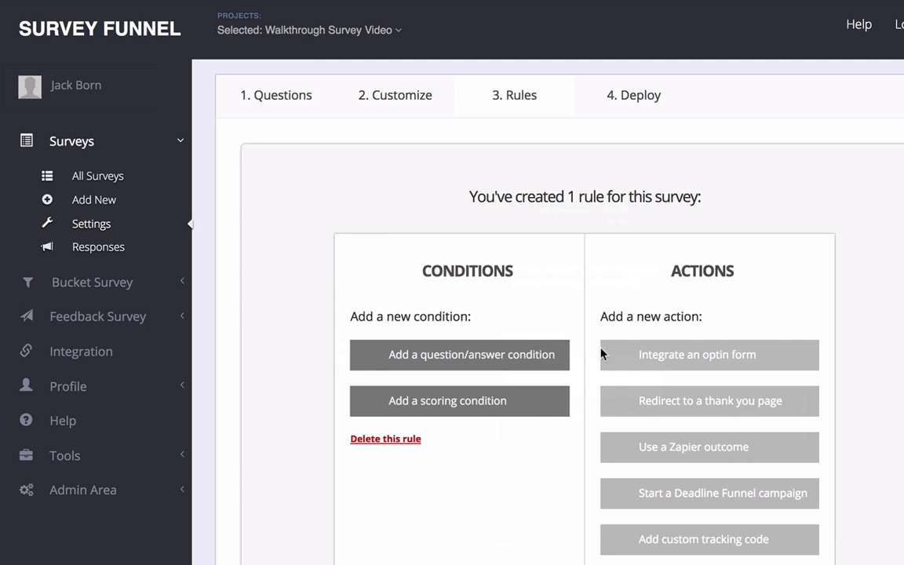
pyautogui.scroll(-2, 326, 210)
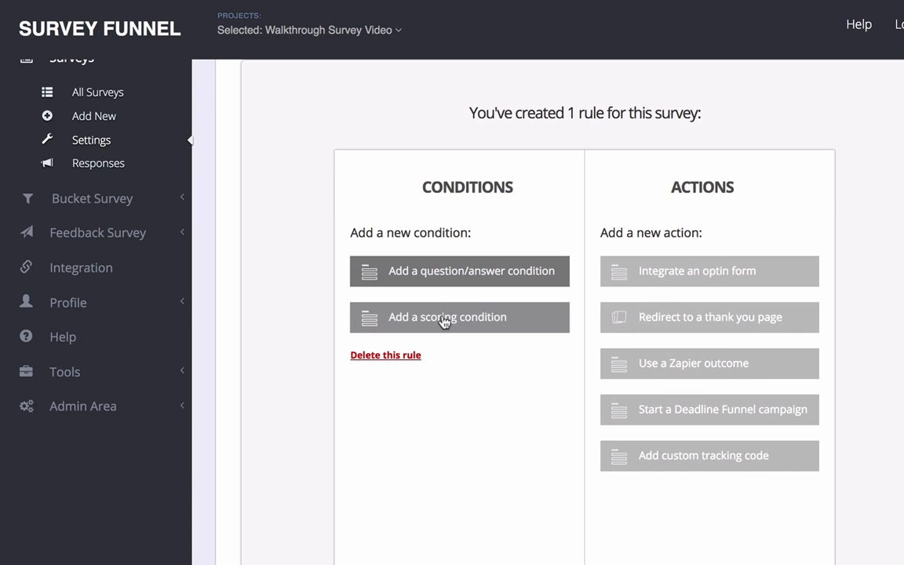
pyautogui.click(476, 272)
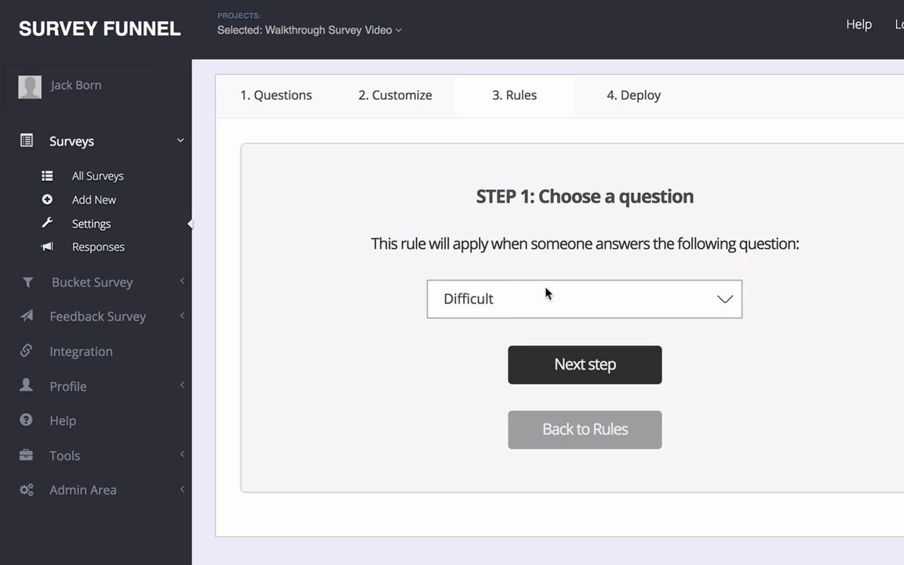
# Choose the Difficult question for the rule's condition and proceed to the answer choice
pyautogui.click(560, 306)
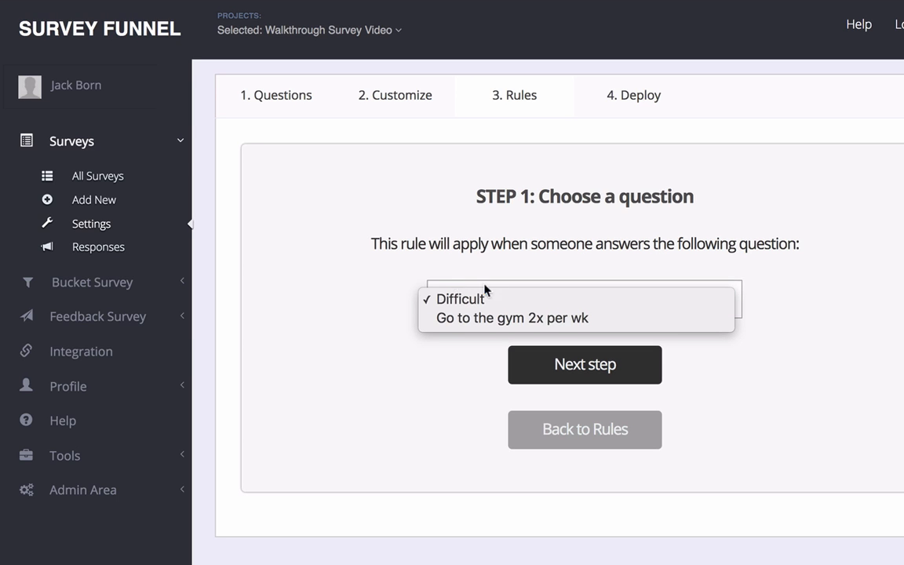
pyautogui.click(367, 278)
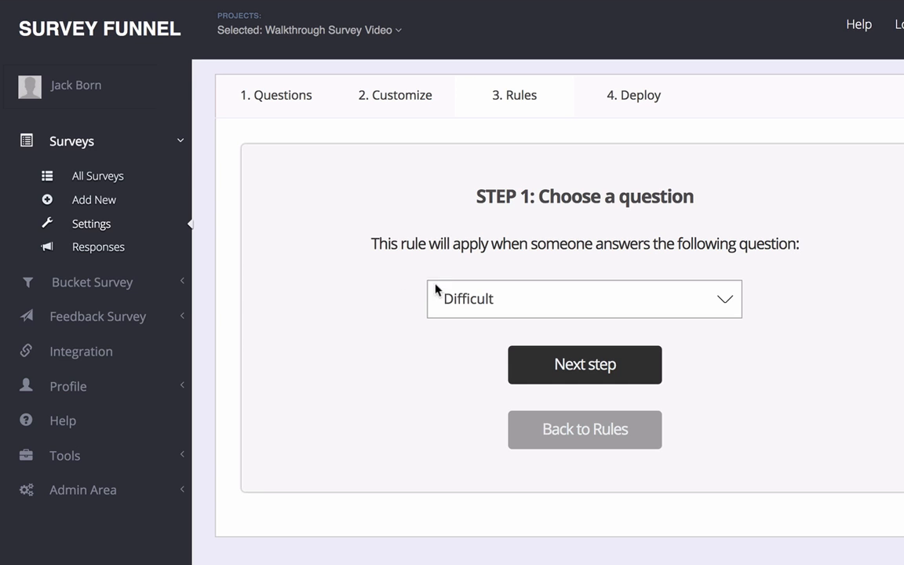
pyautogui.click(477, 306)
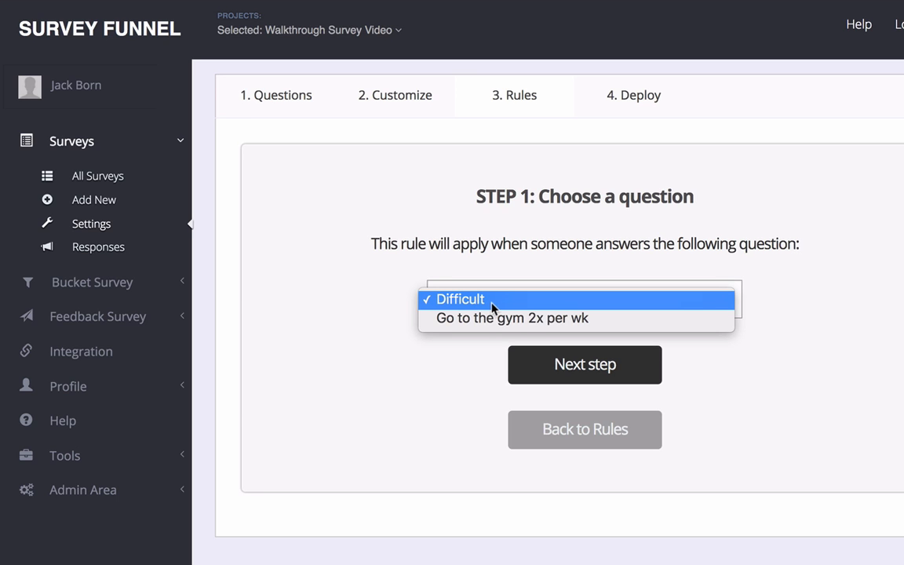
pyautogui.click(496, 300)
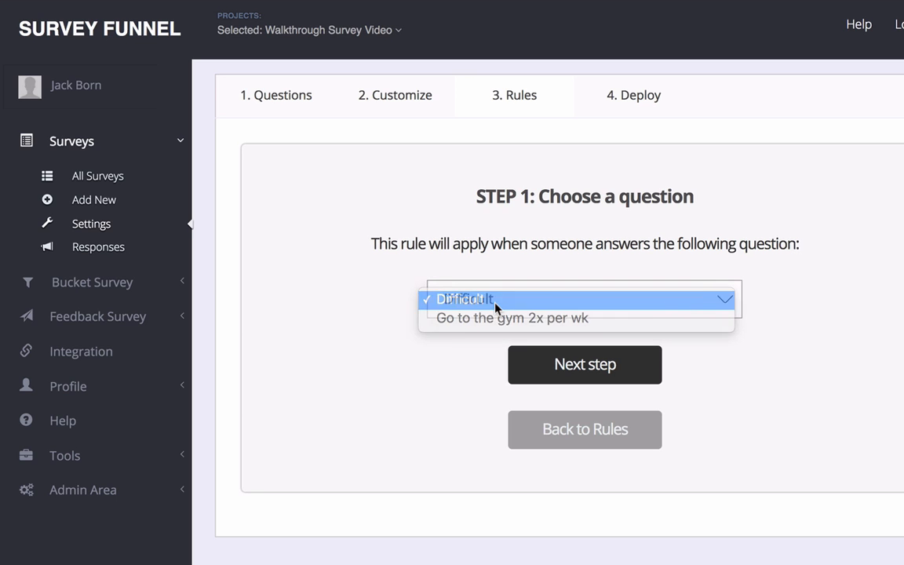
pyautogui.click(584, 366)
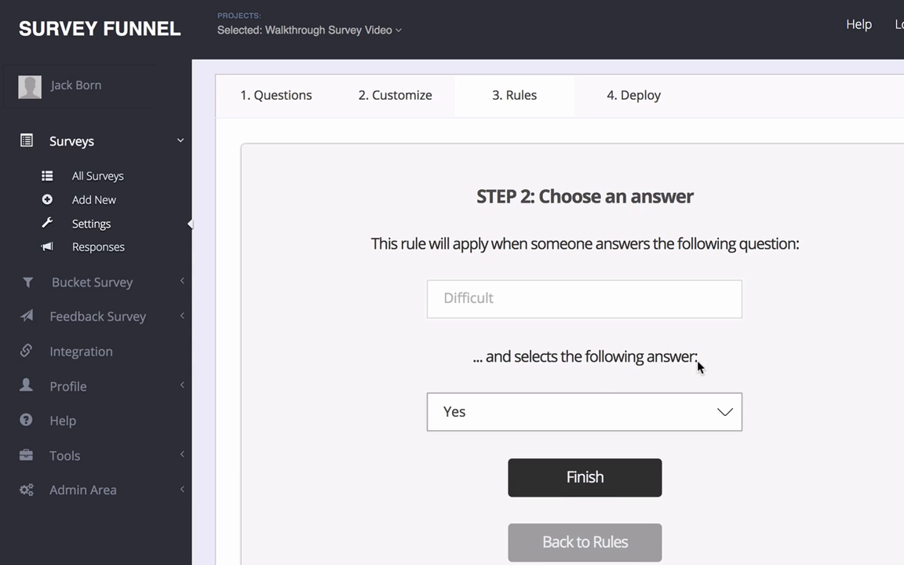
# Keep Yes as the answer that triggers the rule and finish the condition
pyautogui.scroll(-1, 646, 363)
pyautogui.click(647, 348)
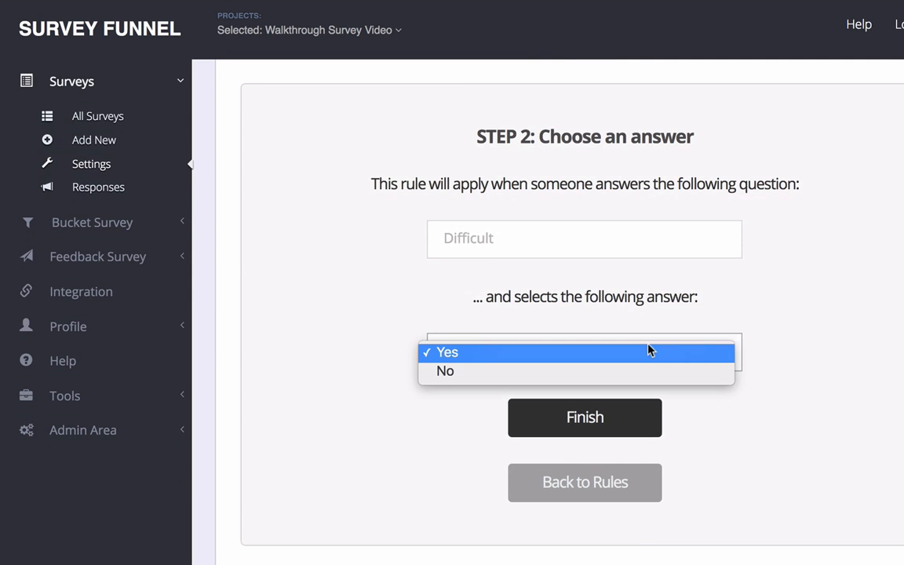
pyautogui.click(846, 342)
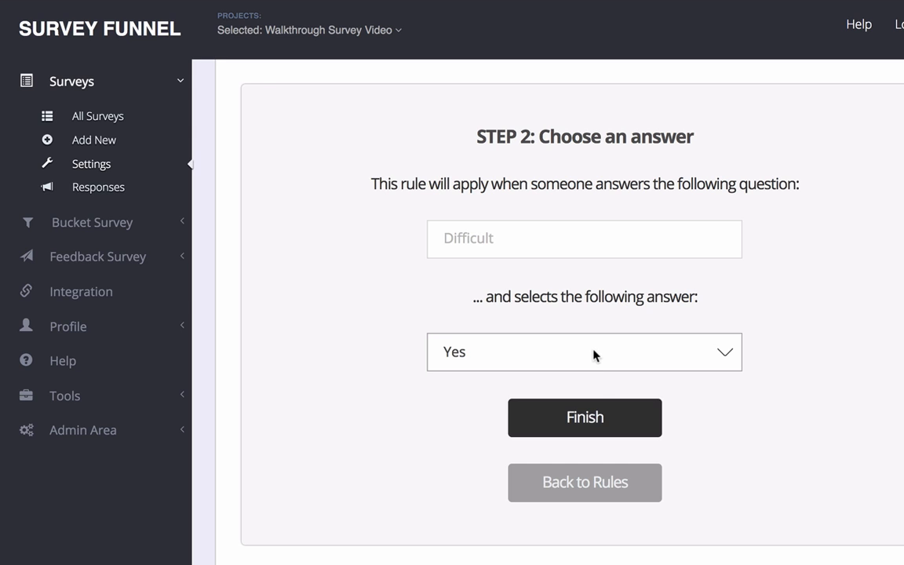
pyautogui.click(593, 420)
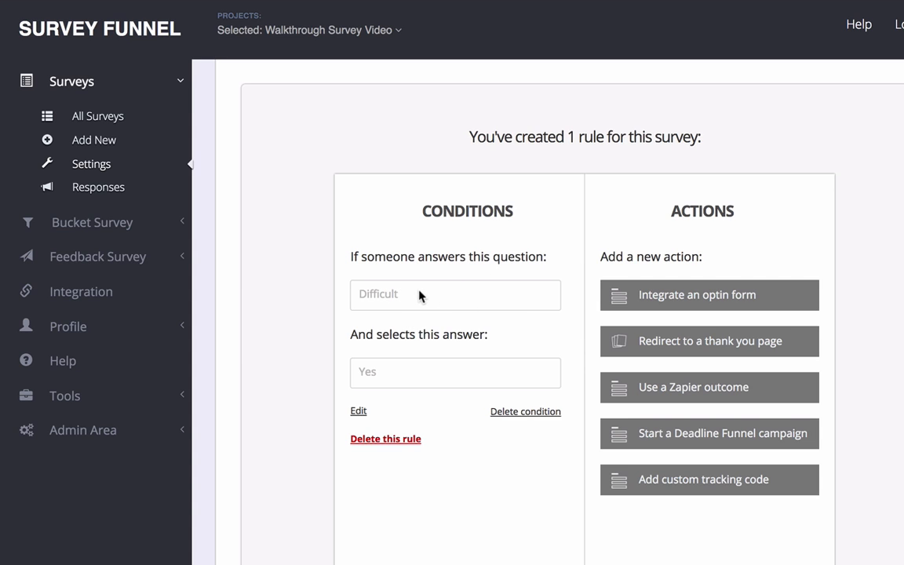
# Add an action to the first rule that redirects to a thank you page, using the account owner's personal website URL
pyautogui.moveTo(405, 293); pyautogui.dragTo(357, 296)
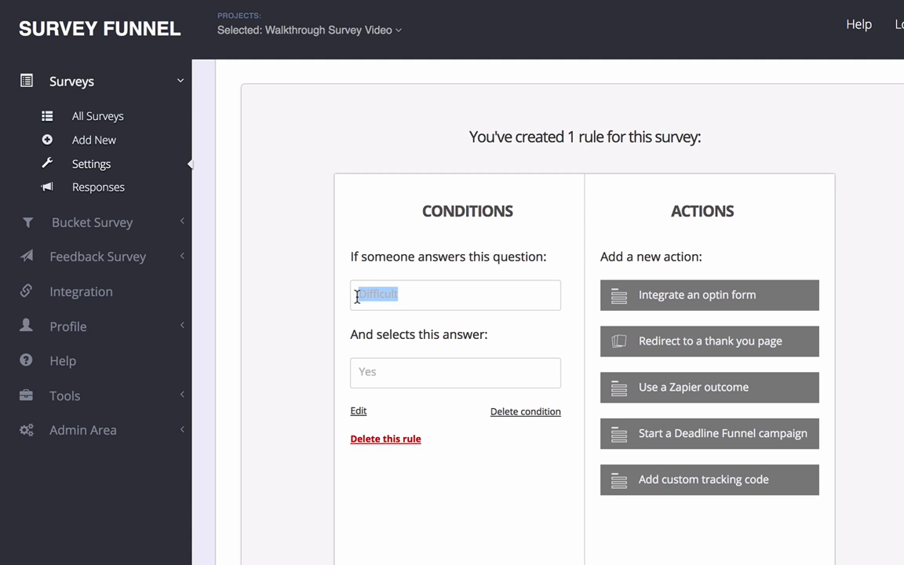
pyautogui.click(384, 318)
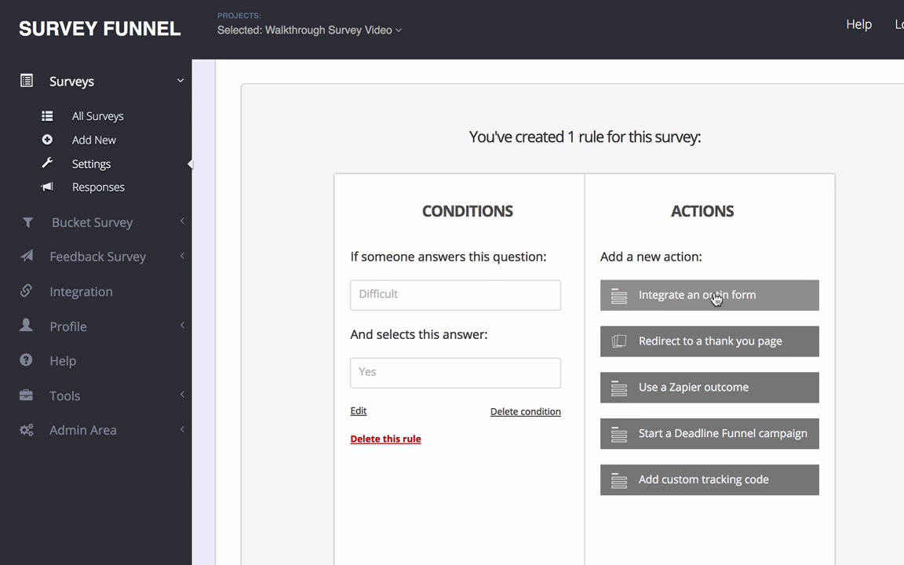
pyautogui.scroll(-1, 714, 298)
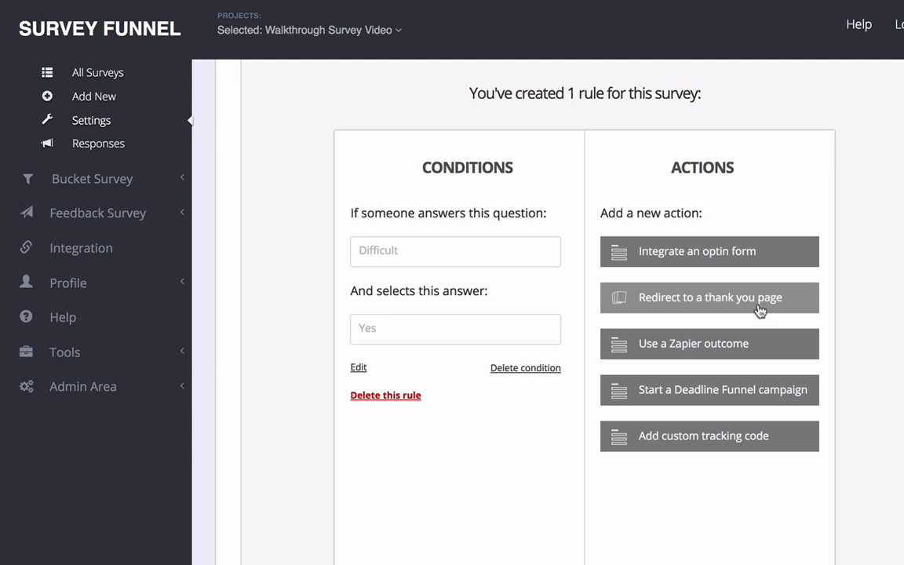
pyautogui.click(717, 301)
pyautogui.click(551, 297)
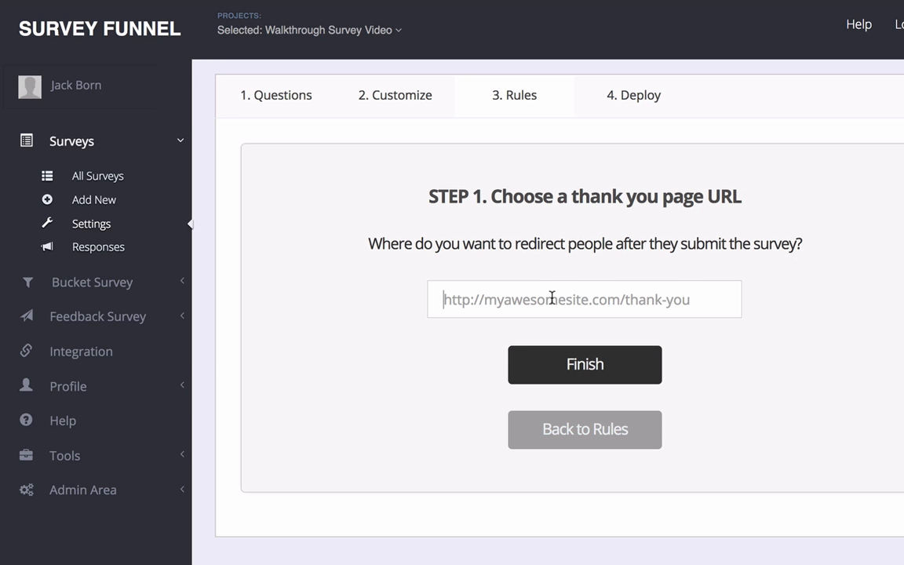
pyautogui.write('http:')
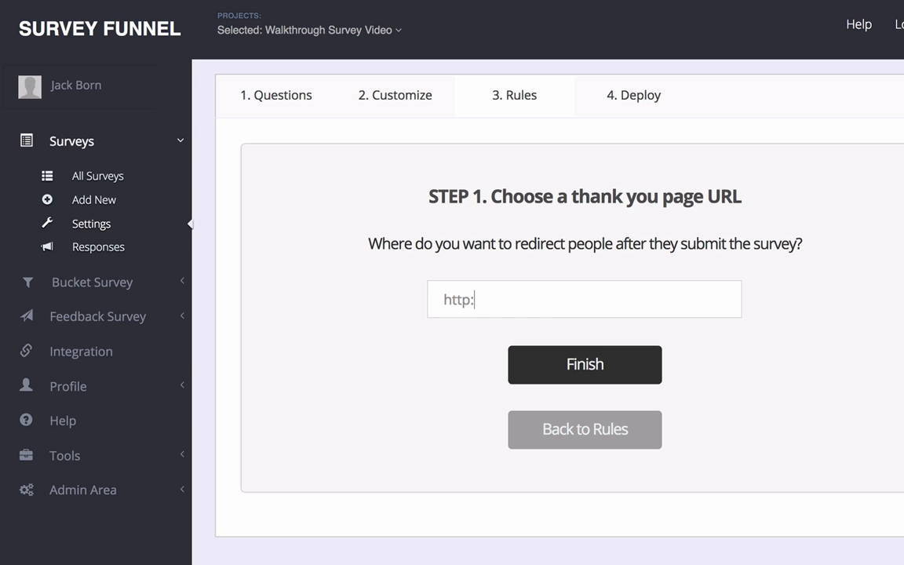
pyautogui.write('//jackborn.com')
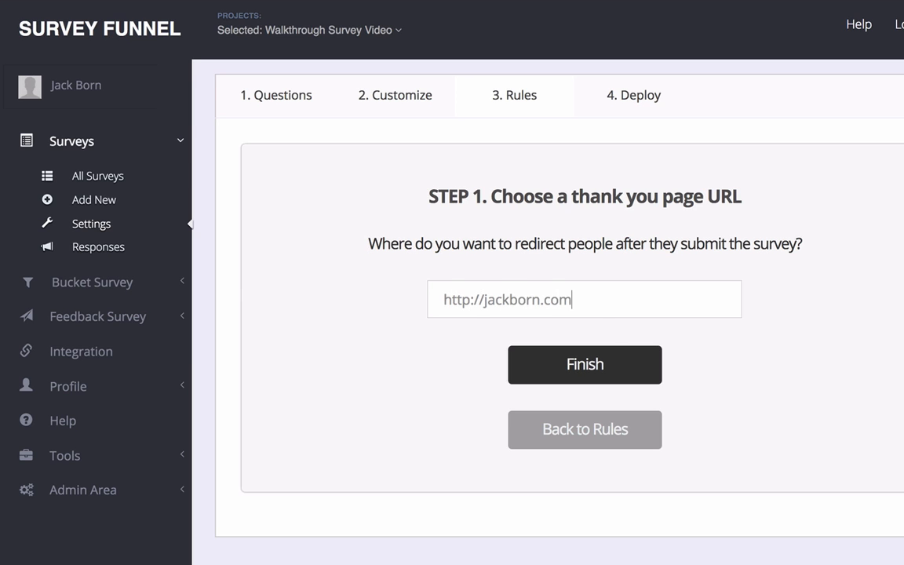
pyautogui.click(603, 361)
# Add a second rule to the survey and start a question/answer condition for it
pyautogui.scroll(-2, 812, 399)
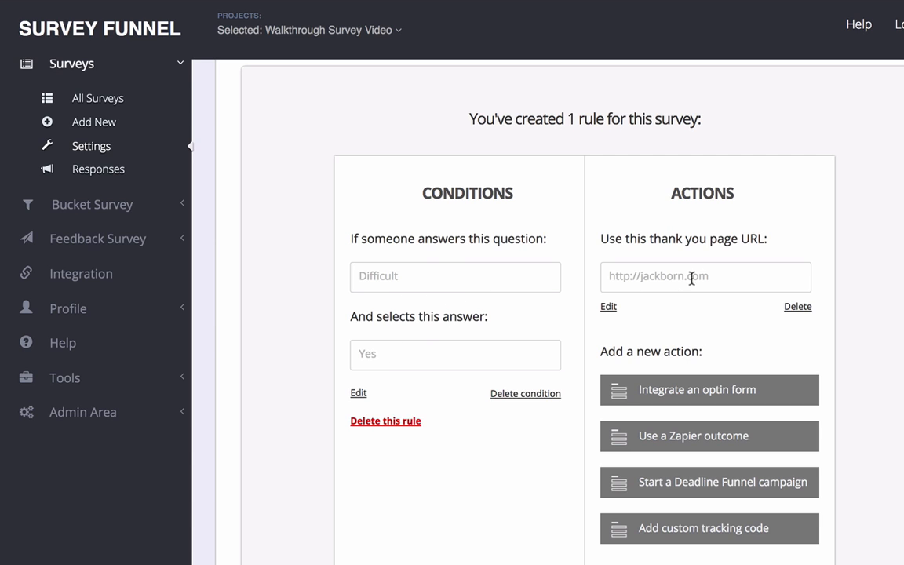
pyautogui.scroll(-5, 506, 284)
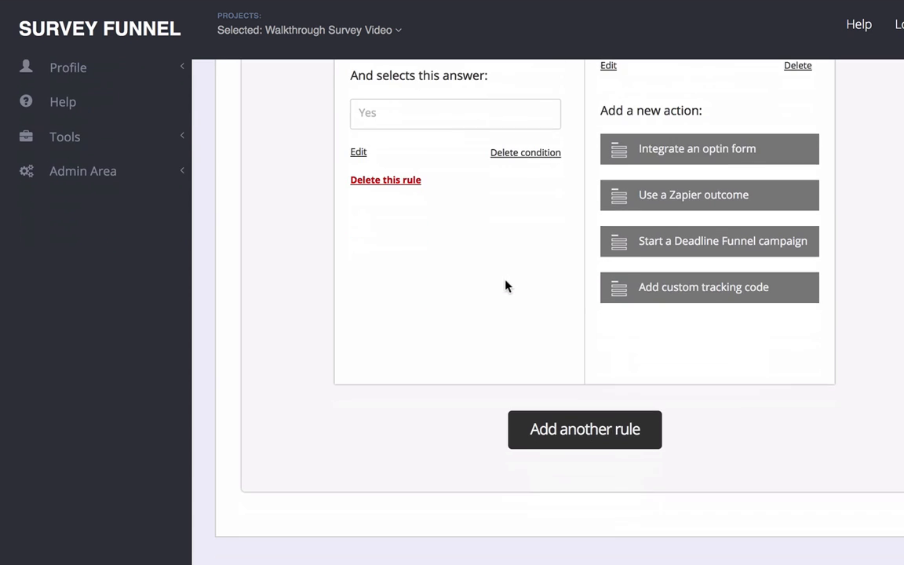
pyautogui.click(579, 425)
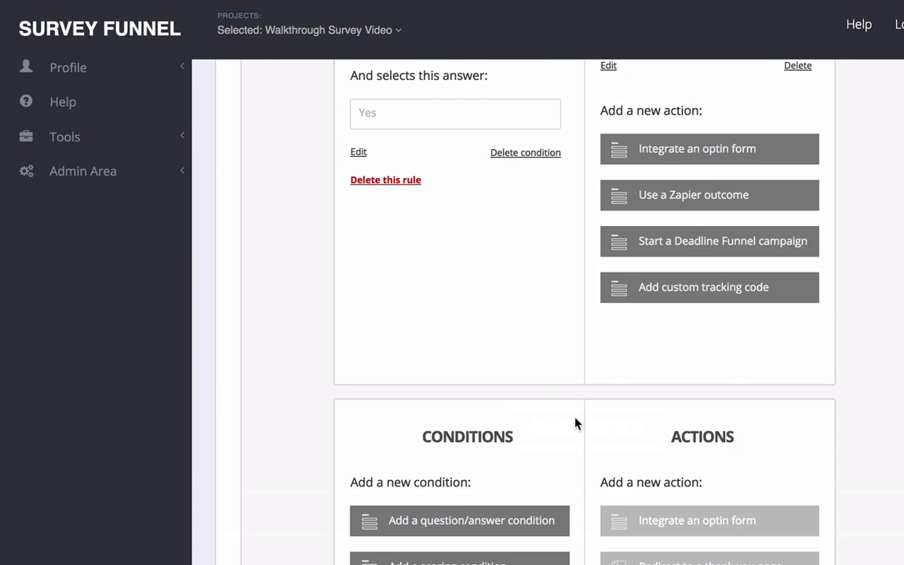
pyautogui.scroll(-2, 518, 393)
pyautogui.click(510, 349)
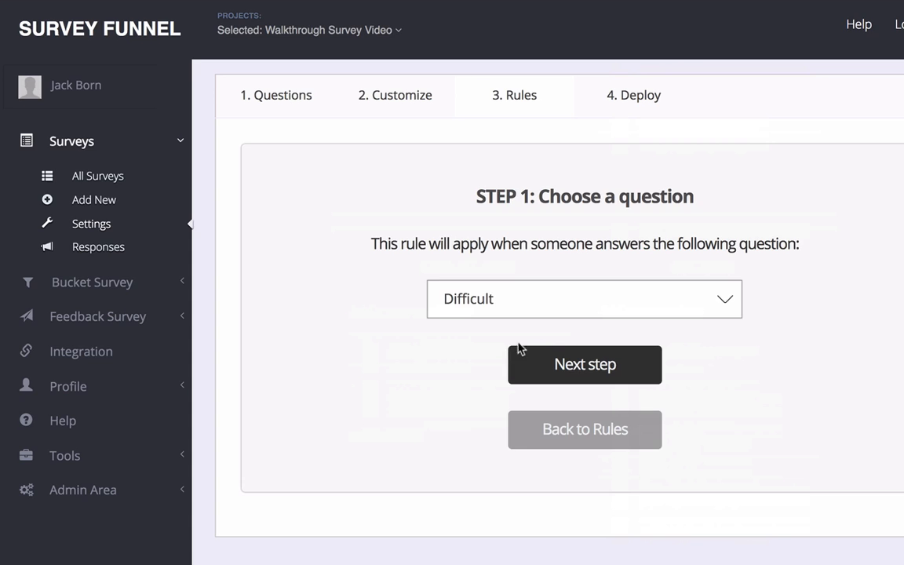
# Keep the Difficult question for the second rule's condition and set No as the triggering answer
pyautogui.click(593, 363)
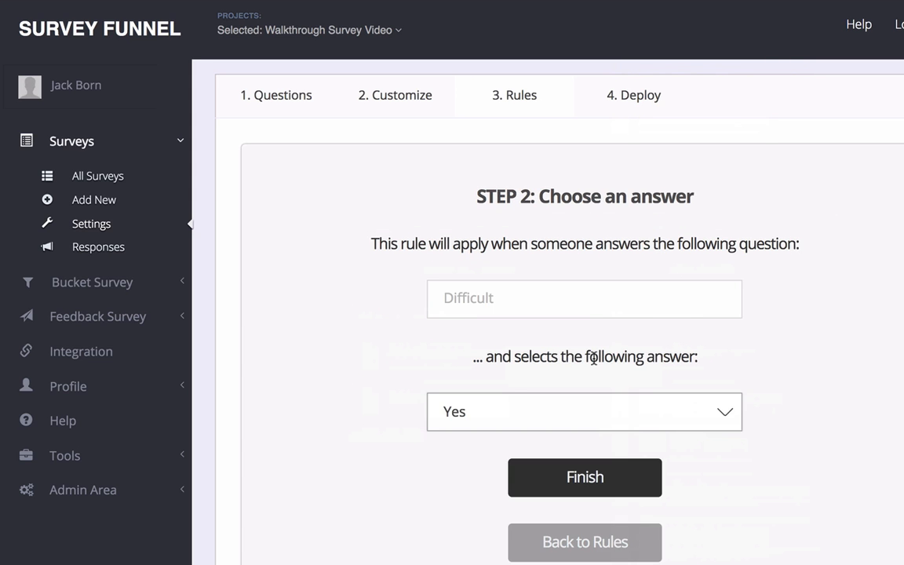
pyautogui.click(514, 410)
pyautogui.click(508, 430)
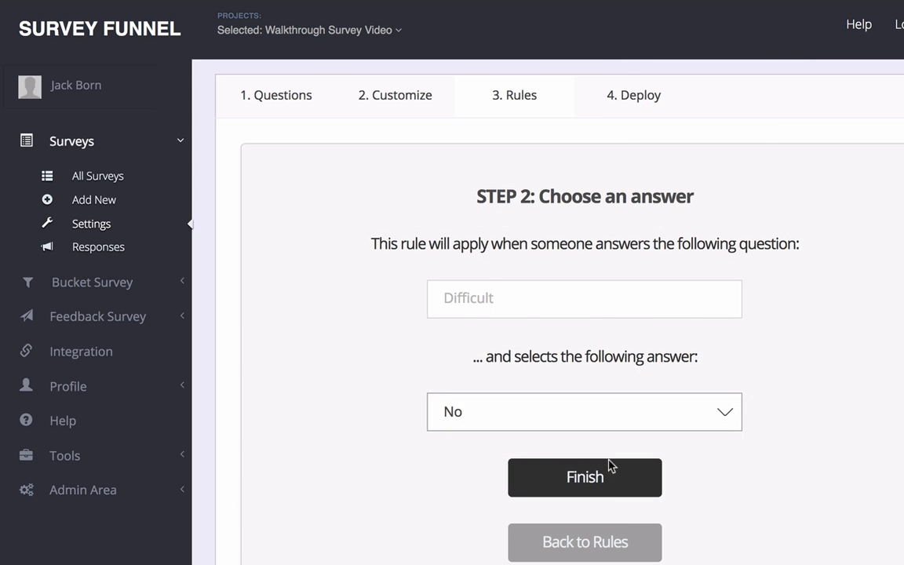
pyautogui.click(612, 473)
pyautogui.scroll(-7, 603, 367)
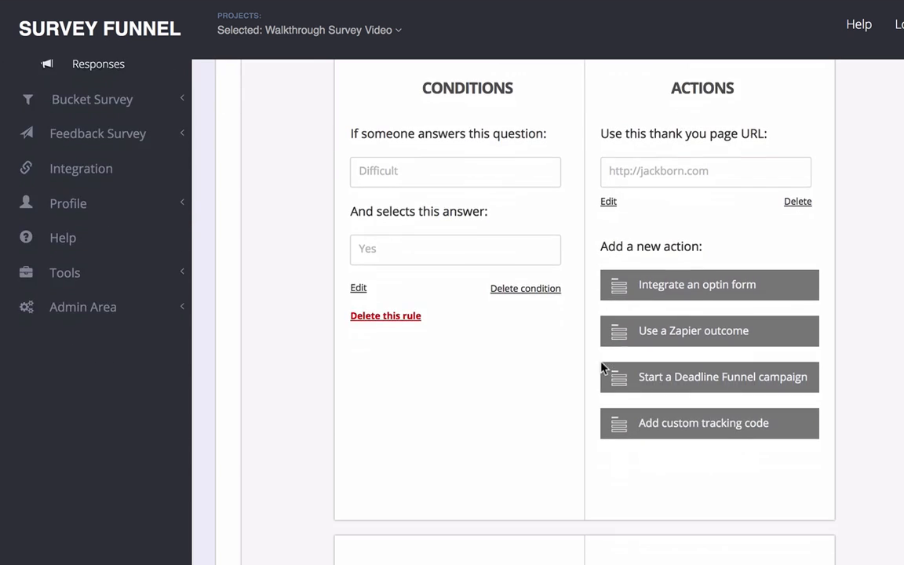
pyautogui.click(718, 358)
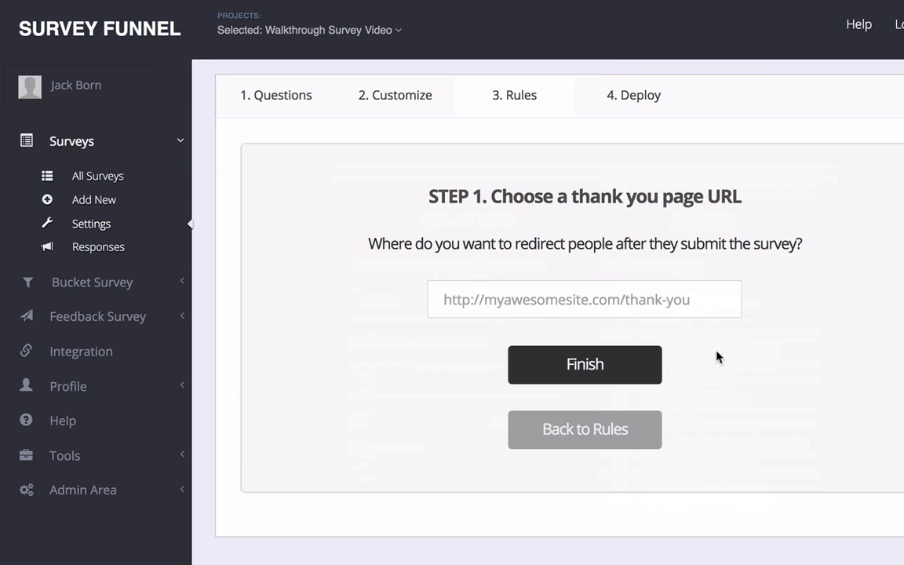
pyautogui.write('ht')
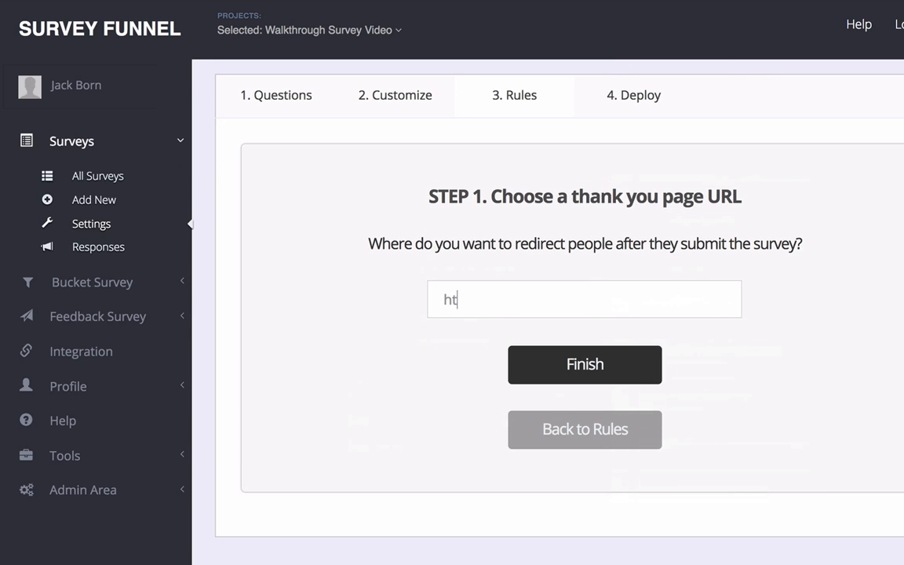
pyautogui.write('tps://deadlinefune')
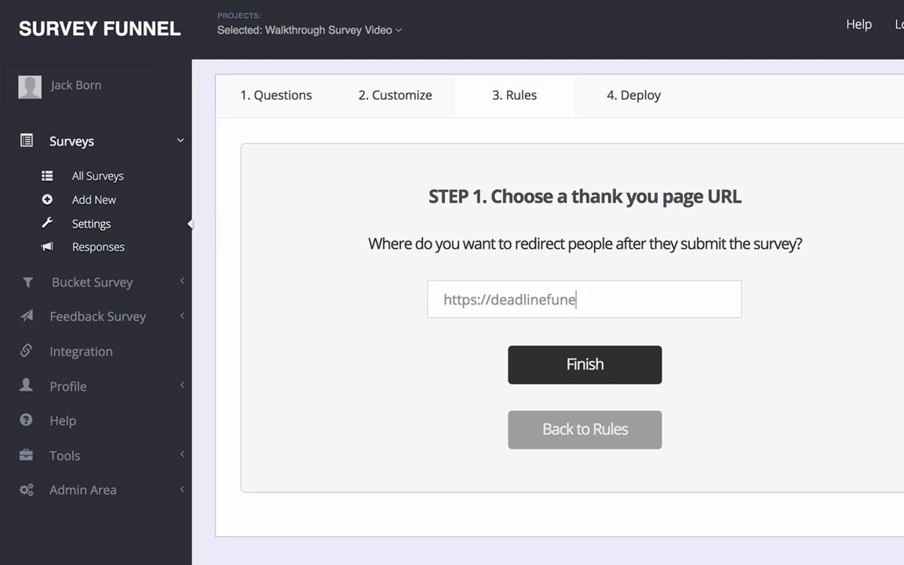
pyautogui.press('BackSpace')
pyautogui.write('nel.com')
pyautogui.click(619, 372)
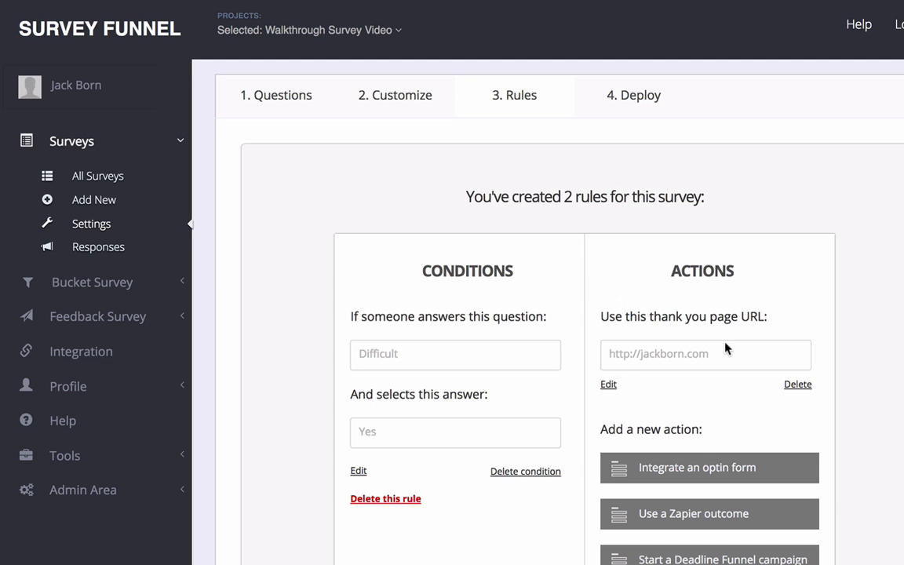
# Start an optin form action for the first rule and enter Whatever name you want as the form's name
pyautogui.scroll(-3, 724, 347)
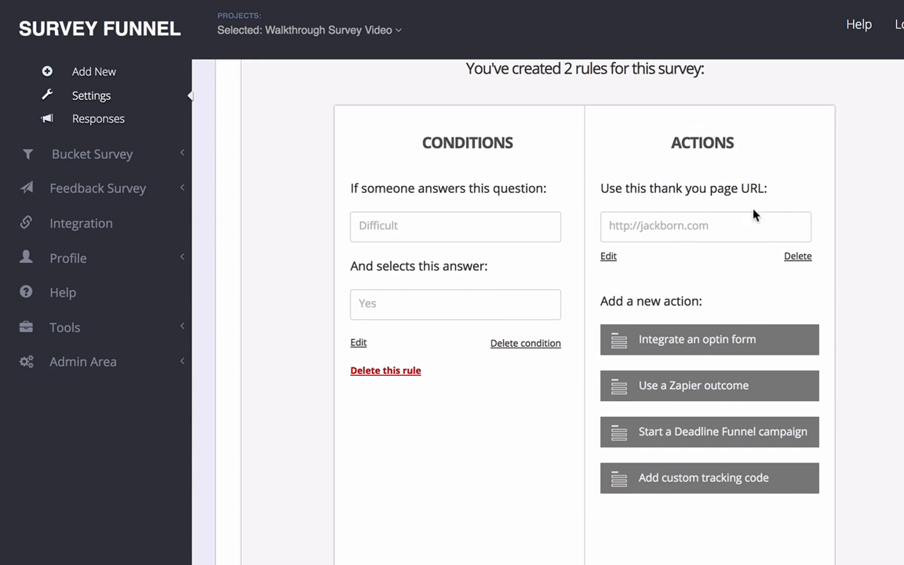
pyautogui.scroll(-6, 716, 226)
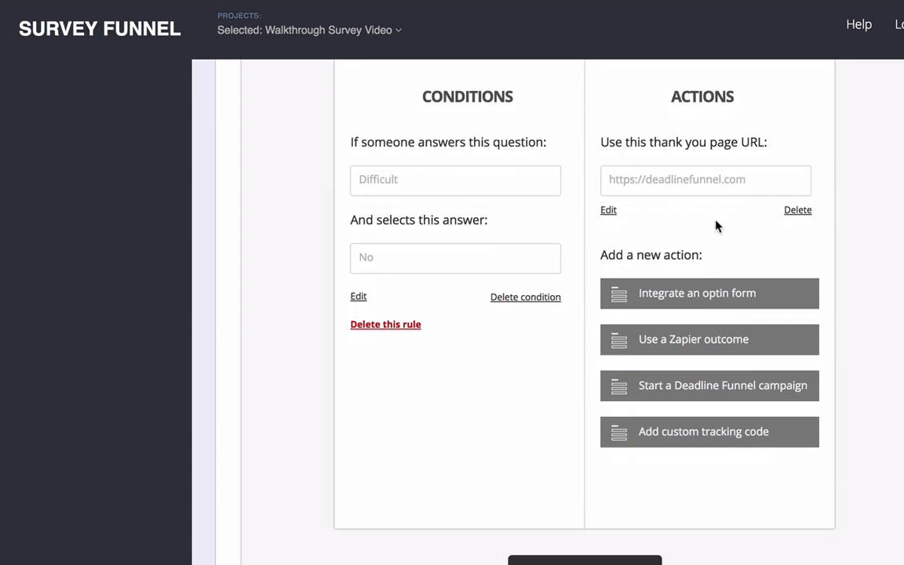
pyautogui.scroll(7, 715, 226)
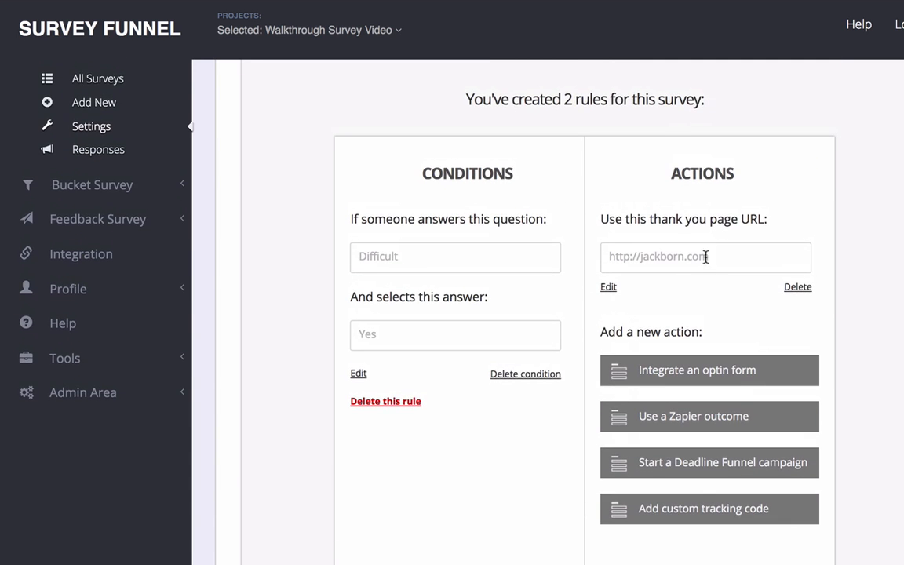
pyautogui.click(700, 376)
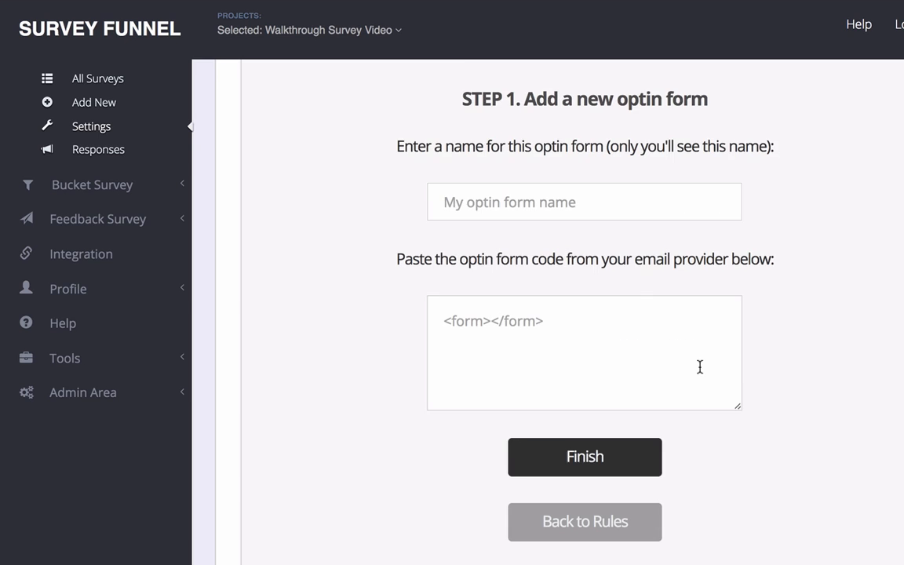
pyautogui.click(579, 193)
pyautogui.write('W')
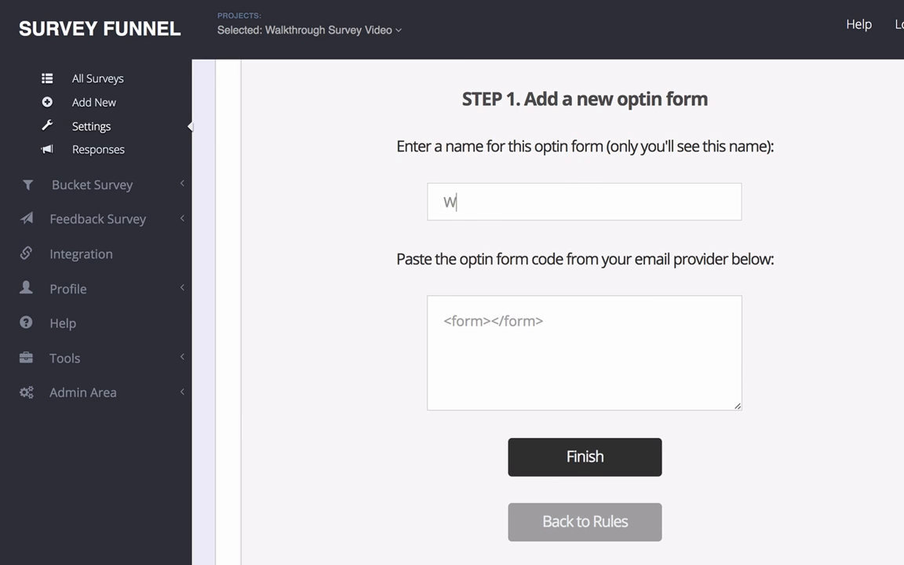
pyautogui.write('hatever')
pyautogui.press('BackSpace')
pyautogui.press('BackSpace')
pyautogui.write('ver name you want')
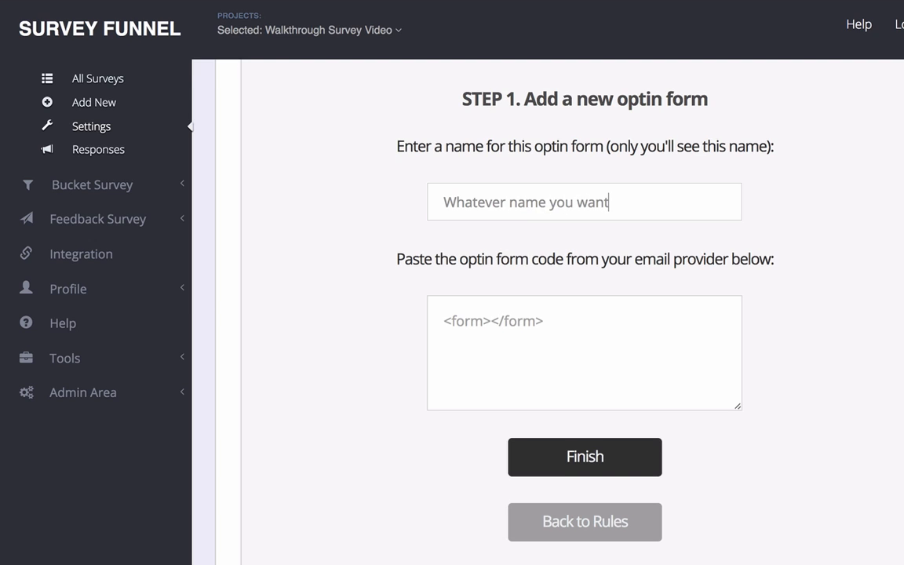
# Rename the optin form Guys over 40, try "this area here" as its code, and return to the rules without saving
pyautogui.press('super+a')
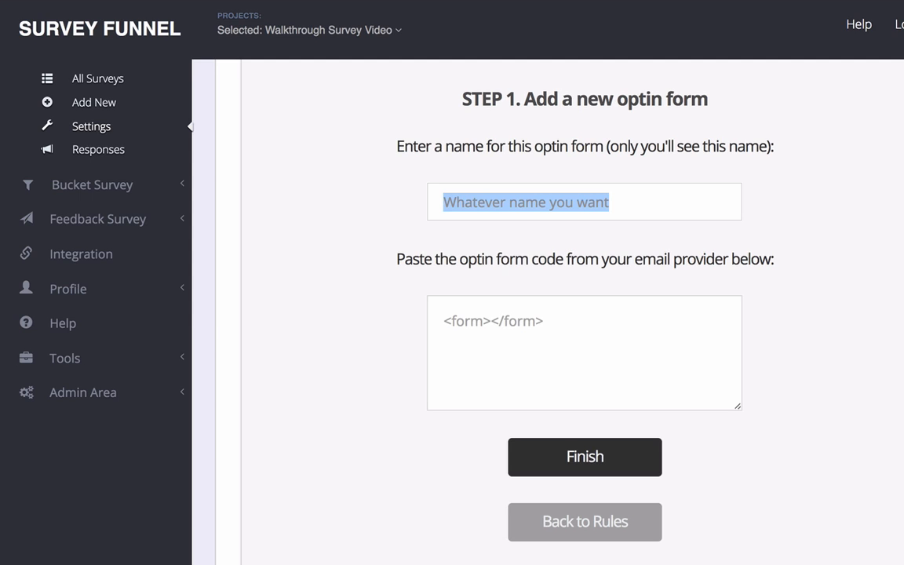
pyautogui.write('Guys ov')
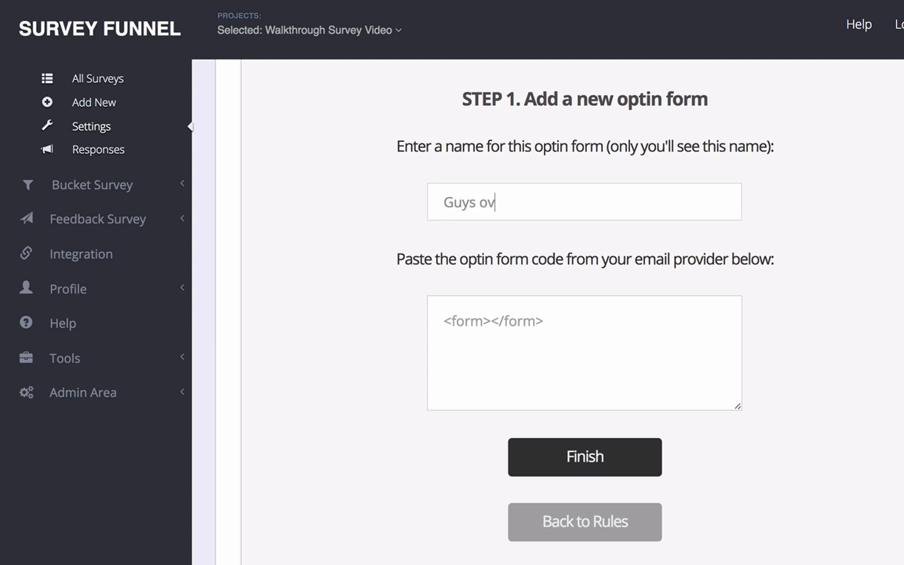
pyautogui.write('er 40')
pyautogui.click(583, 317)
pyautogui.write('this area here')
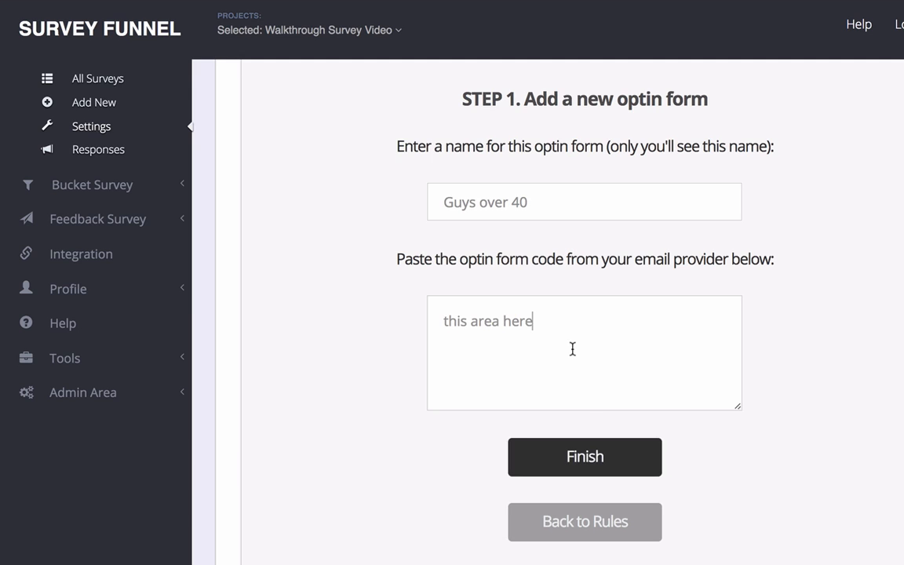
pyautogui.moveTo(573, 350); pyautogui.dragTo(427, 322)
pyautogui.press('BackSpace')
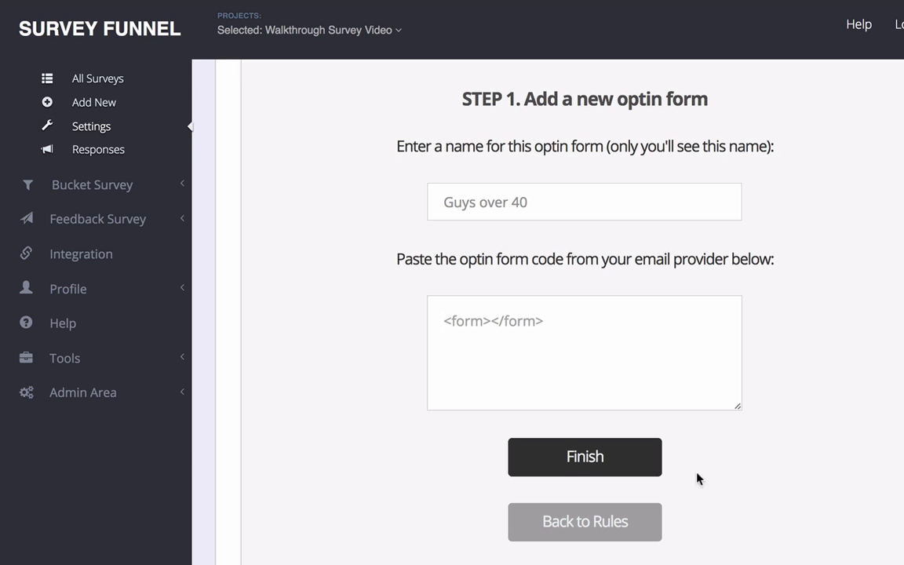
pyautogui.click(624, 527)
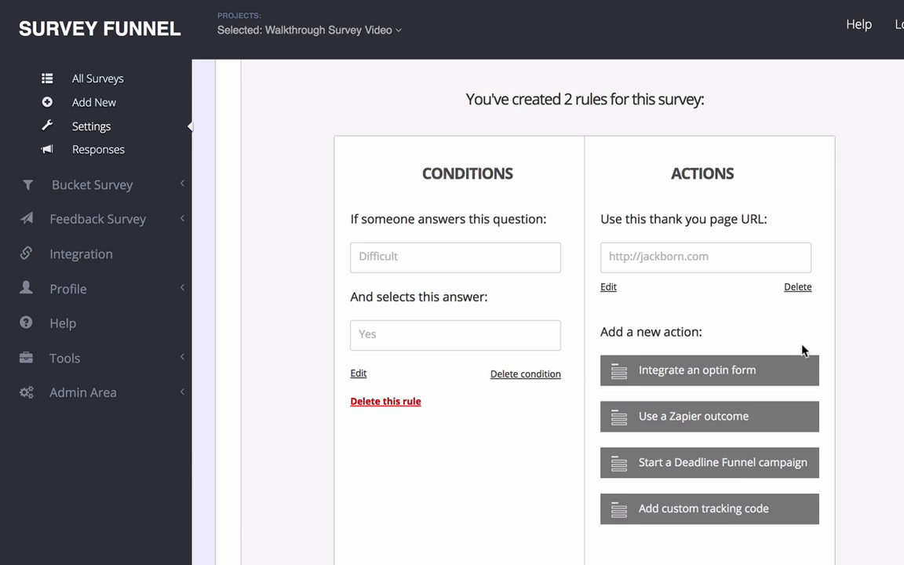
# Look at the first rule's Deadline Funnel campaign action and its campaign key field, and return to the rules
pyautogui.scroll(-2, 884, 312)
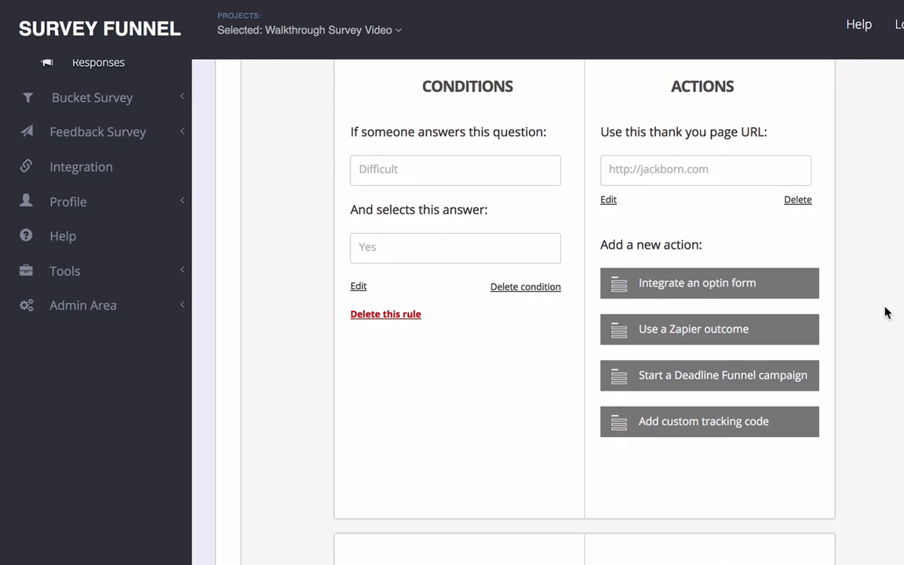
pyautogui.click(745, 385)
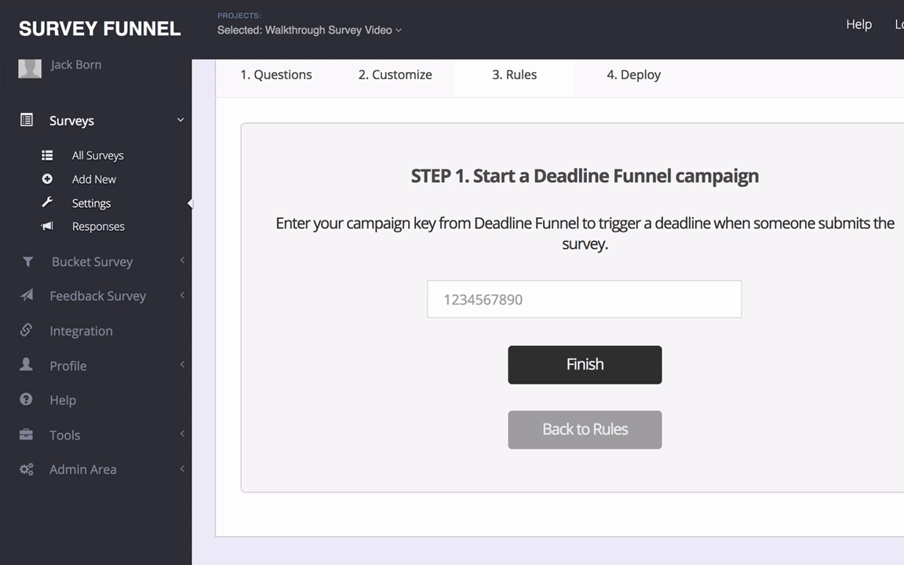
pyautogui.click(67, 0)
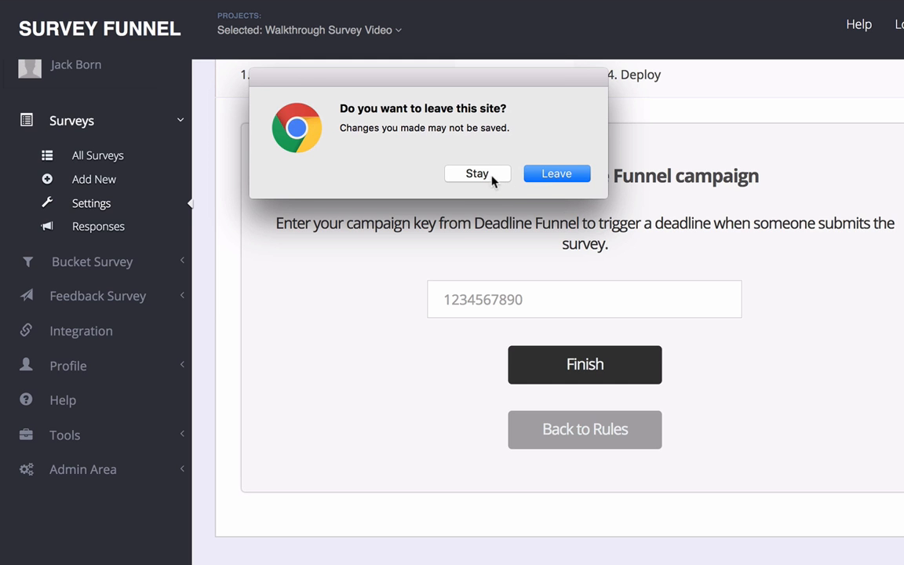
pyautogui.click(495, 177)
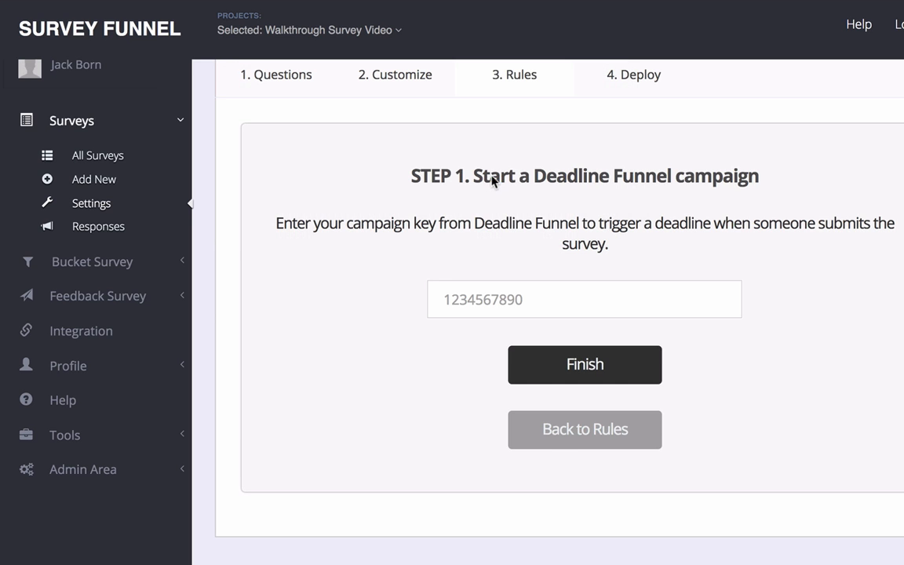
pyautogui.click(549, 430)
# Look at the custom tracking code action for the first rule and return to the rules without adding a script
pyautogui.scroll(-2, 777, 365)
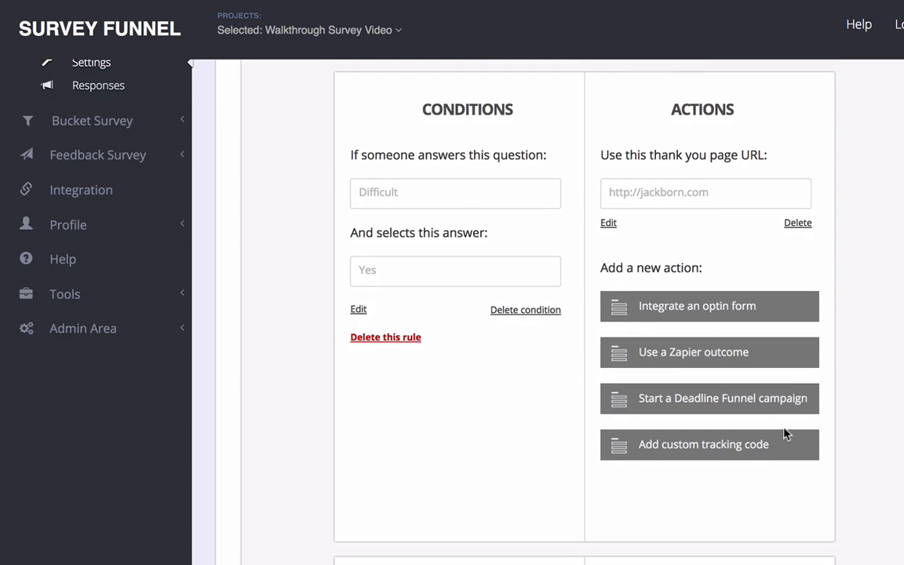
pyautogui.scroll(-1, 777, 447)
pyautogui.click(757, 404)
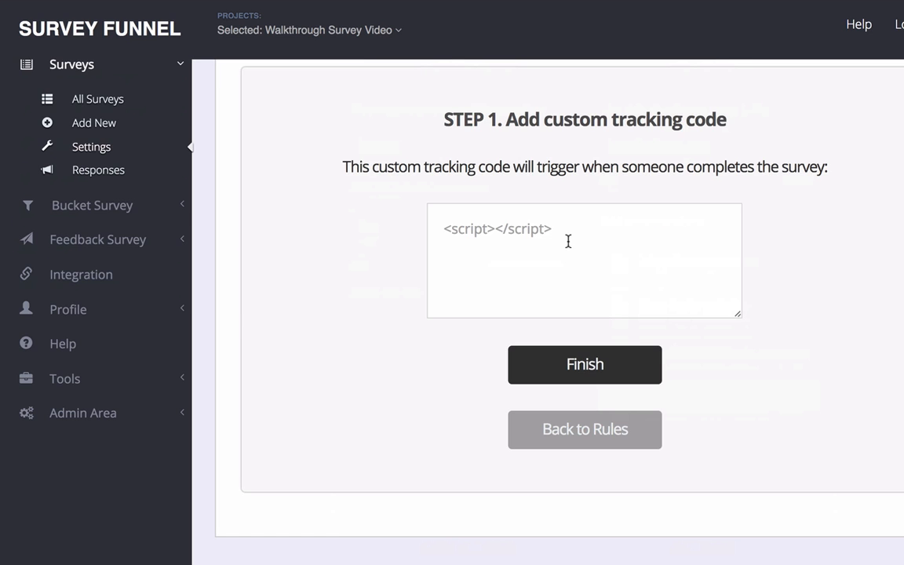
pyautogui.click(626, 237)
pyautogui.click(581, 420)
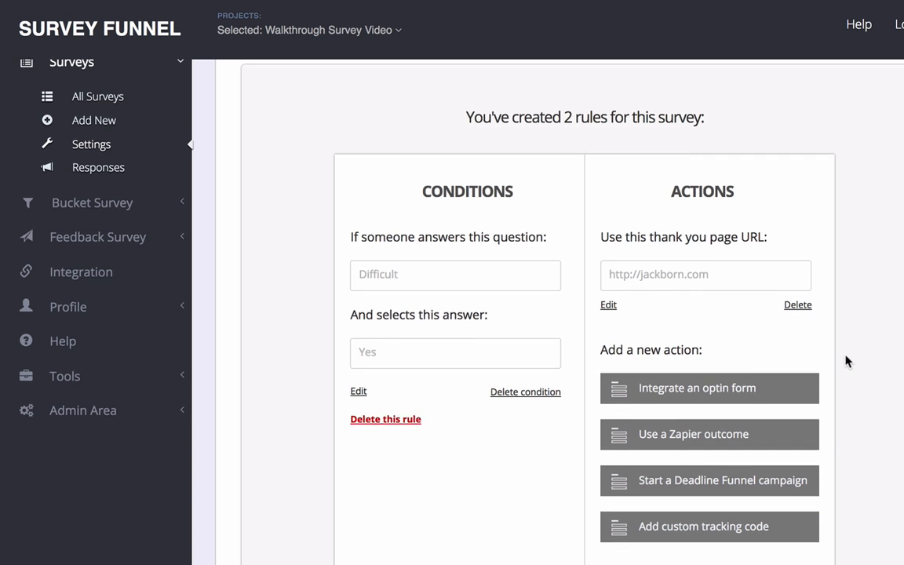
# Add a Zapier outcome action labelled Over 40 to the first rule and review both rules
pyautogui.scroll(-2, 785, 369)
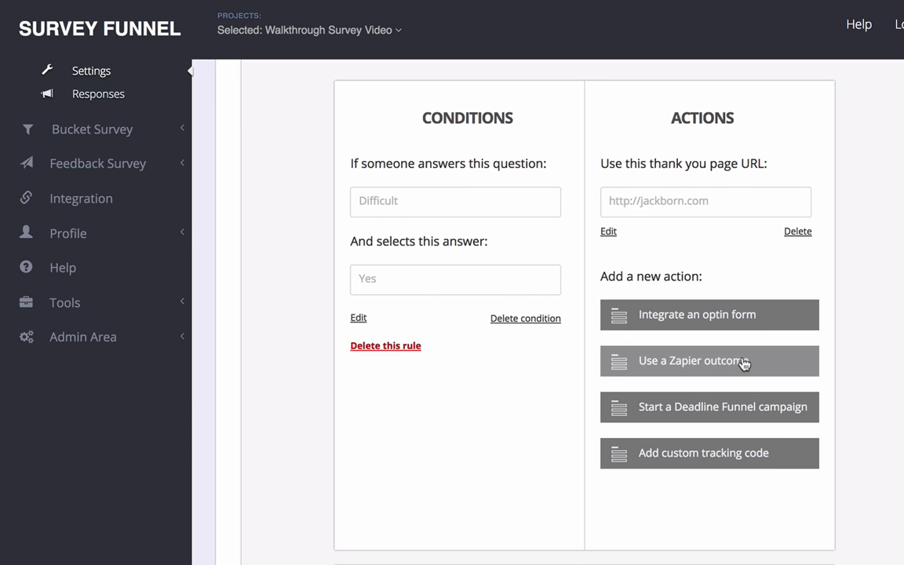
pyautogui.click(743, 363)
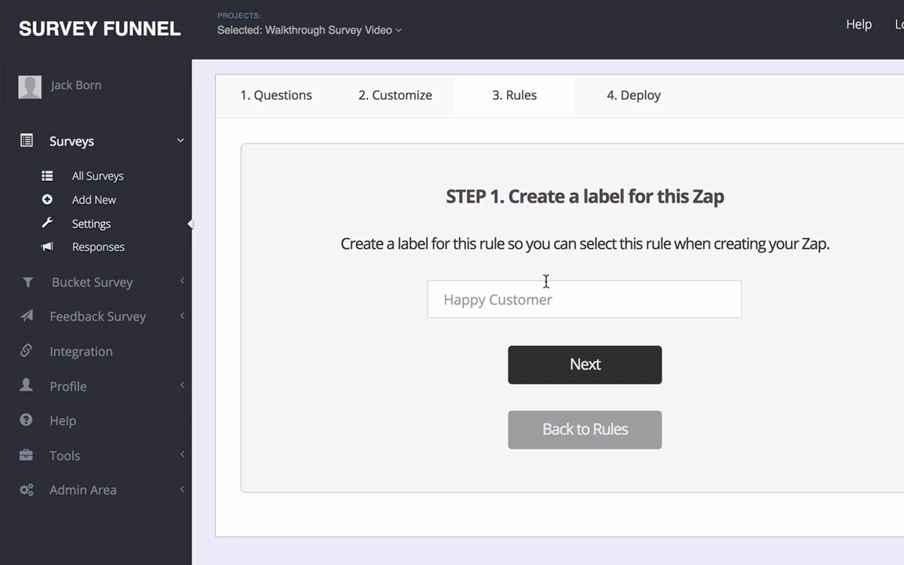
pyautogui.click(589, 298)
pyautogui.write('OVer')
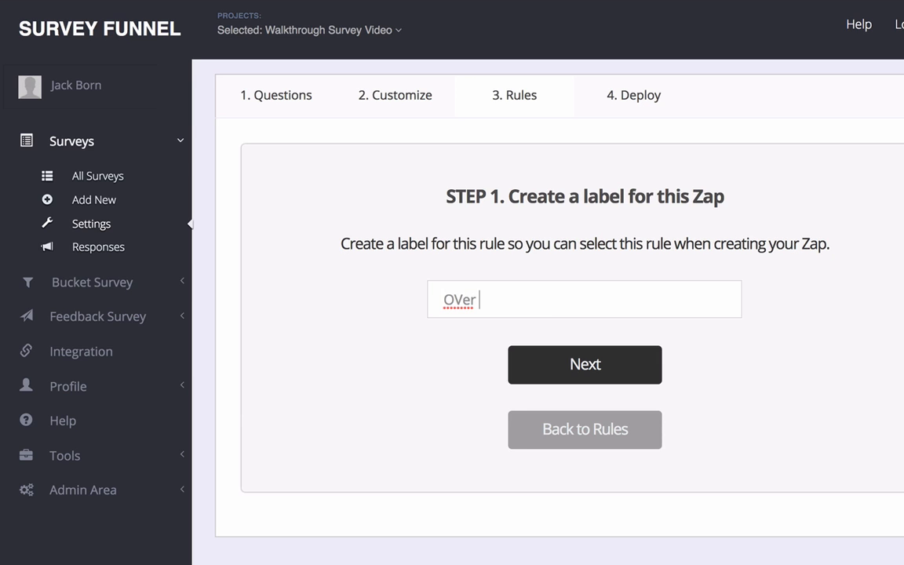
pyautogui.press('BackSpace')
pyautogui.press('BackSpace')
pyautogui.press('BackSpace')
pyautogui.press('BackSpace')
pyautogui.write('ver 40')
pyautogui.click(624, 365)
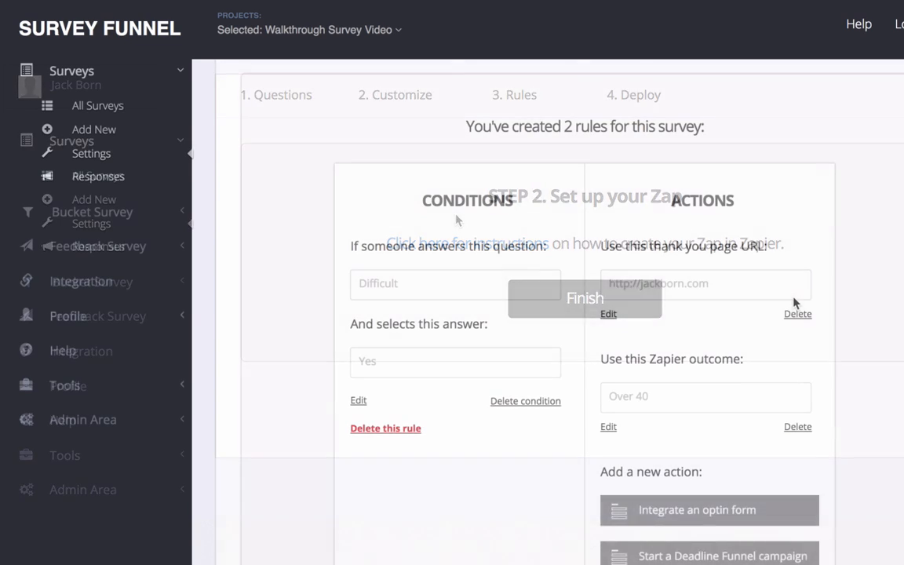
pyautogui.scroll(-10, 503, 304)
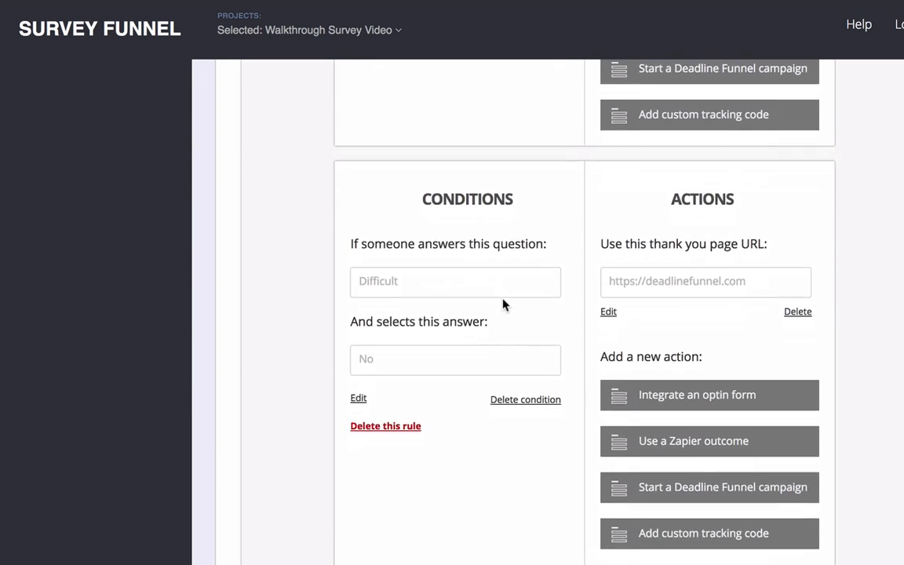
pyautogui.scroll(5, 503, 305)
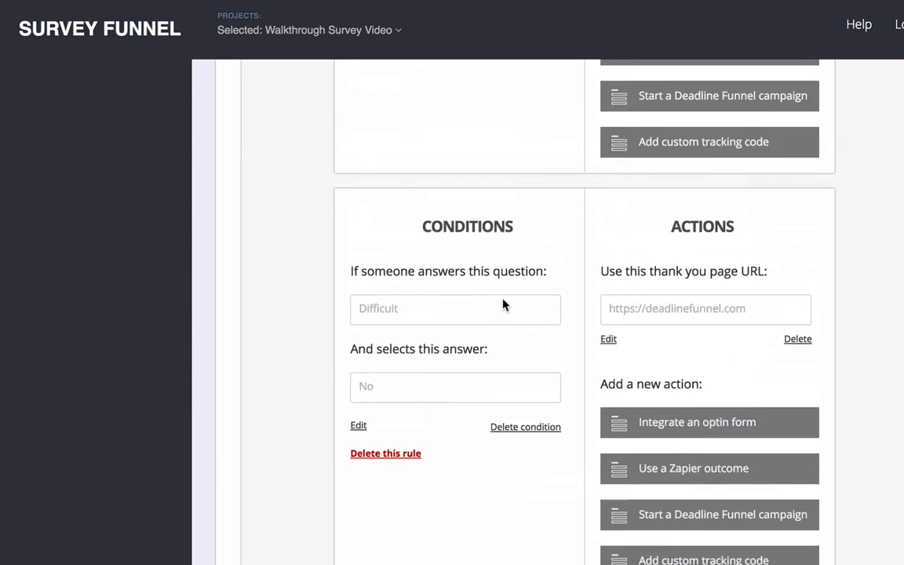
# Add another rule below the two existing survey rules
pyautogui.scroll(1, 503, 304)
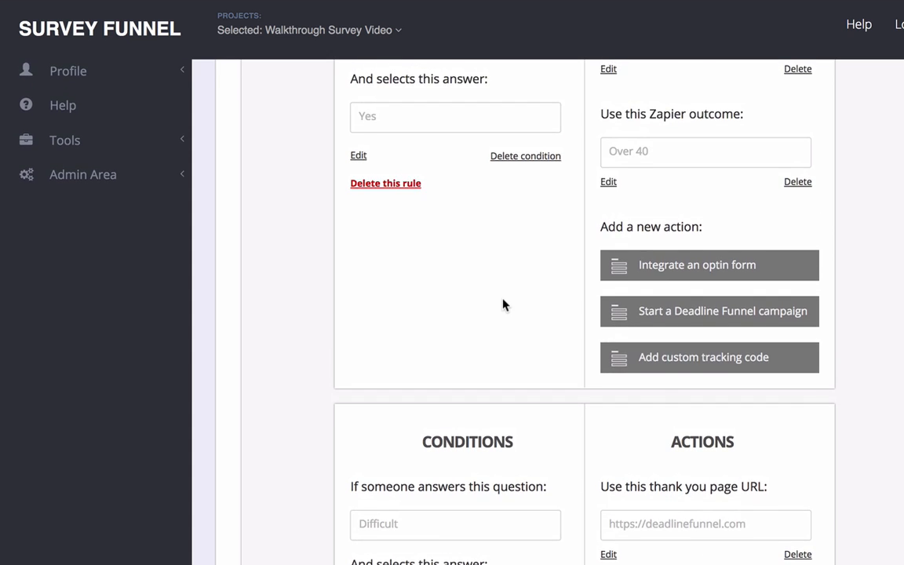
pyautogui.scroll(-4, 503, 305)
pyautogui.scroll(-1, 503, 305)
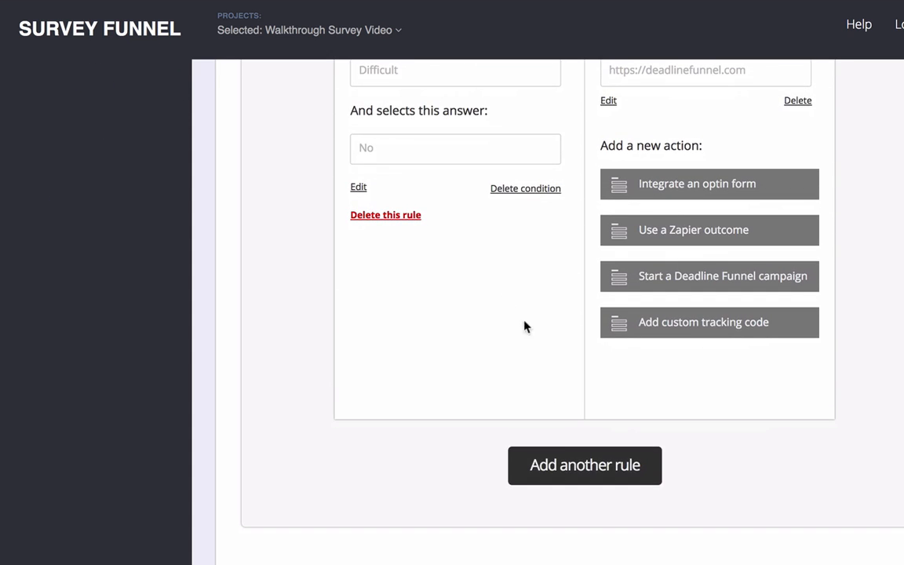
pyautogui.click(579, 463)
pyautogui.scroll(-3, 579, 464)
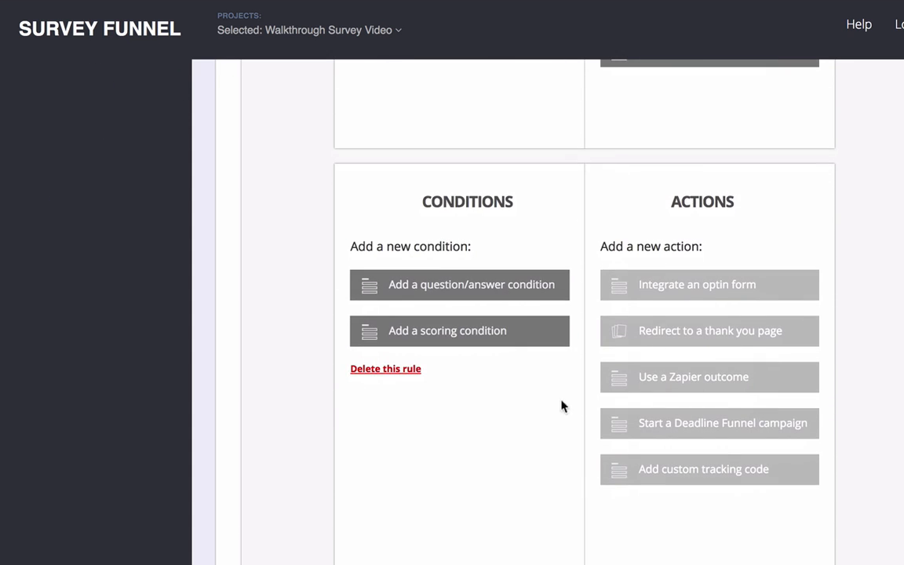
# Give the new rule a scoring condition for a total score that is greater than 20, and review all the rules
pyautogui.click(475, 334)
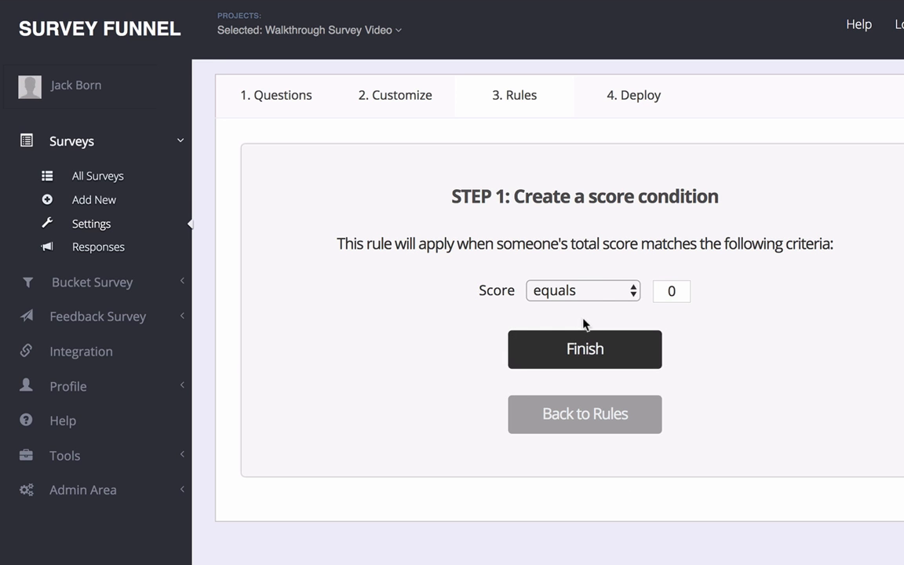
pyautogui.doubleClick(672, 290)
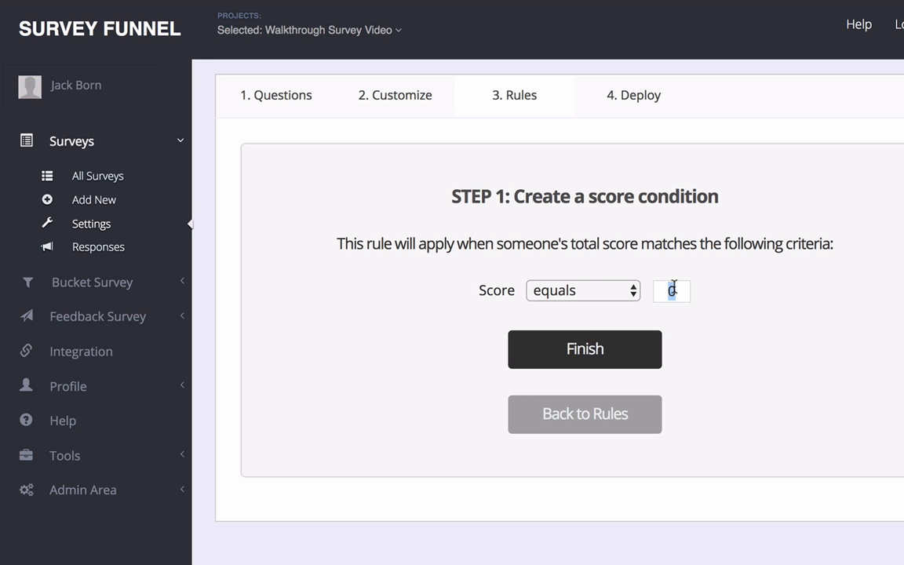
pyautogui.click(601, 289)
pyautogui.click(601, 310)
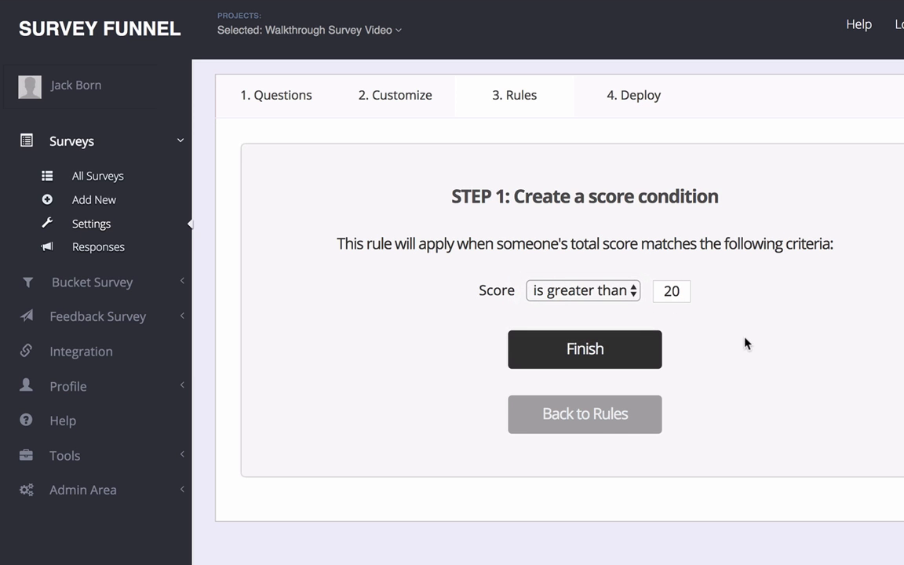
pyautogui.click(639, 352)
pyautogui.scroll(-15, 702, 328)
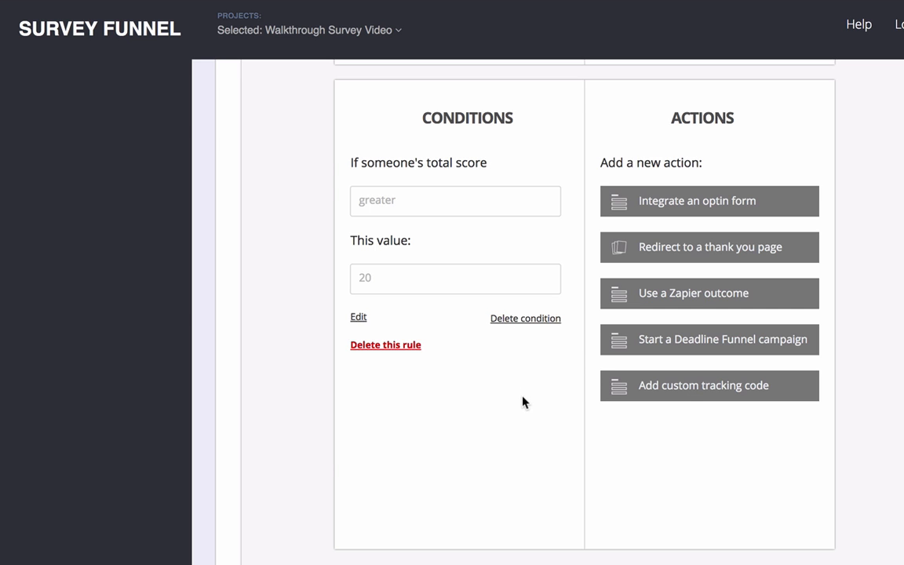
pyautogui.scroll(10, 523, 402)
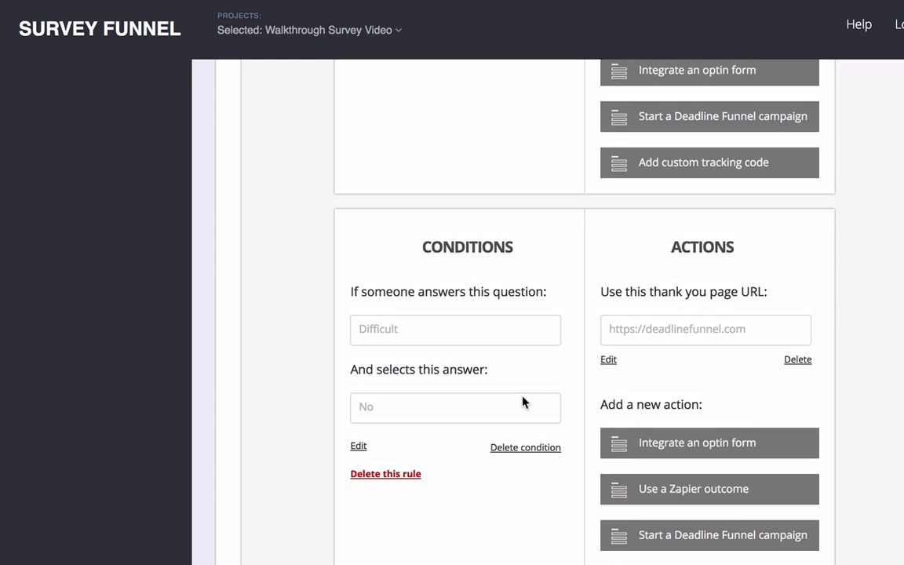
pyautogui.scroll(10, 523, 402)
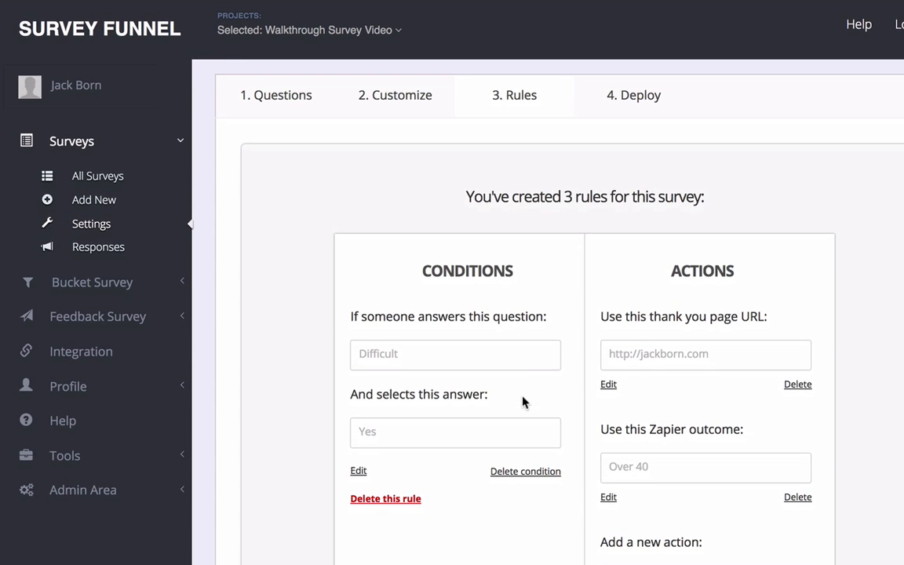